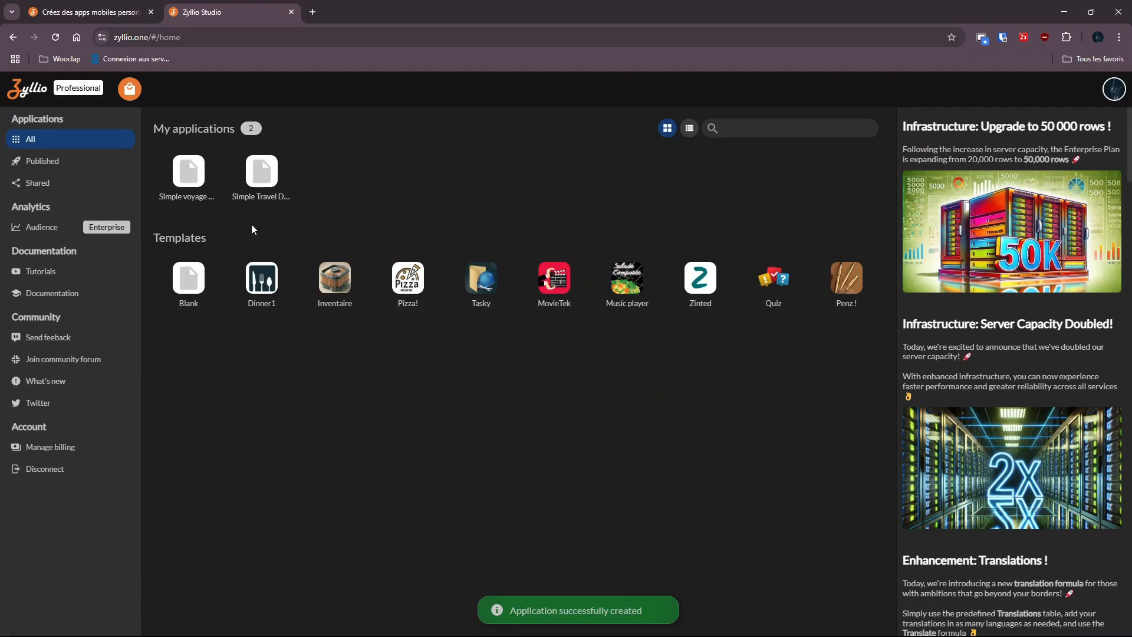
Open the "Simple voyage page" application and apply the Futur theme to it.
click(187, 171)
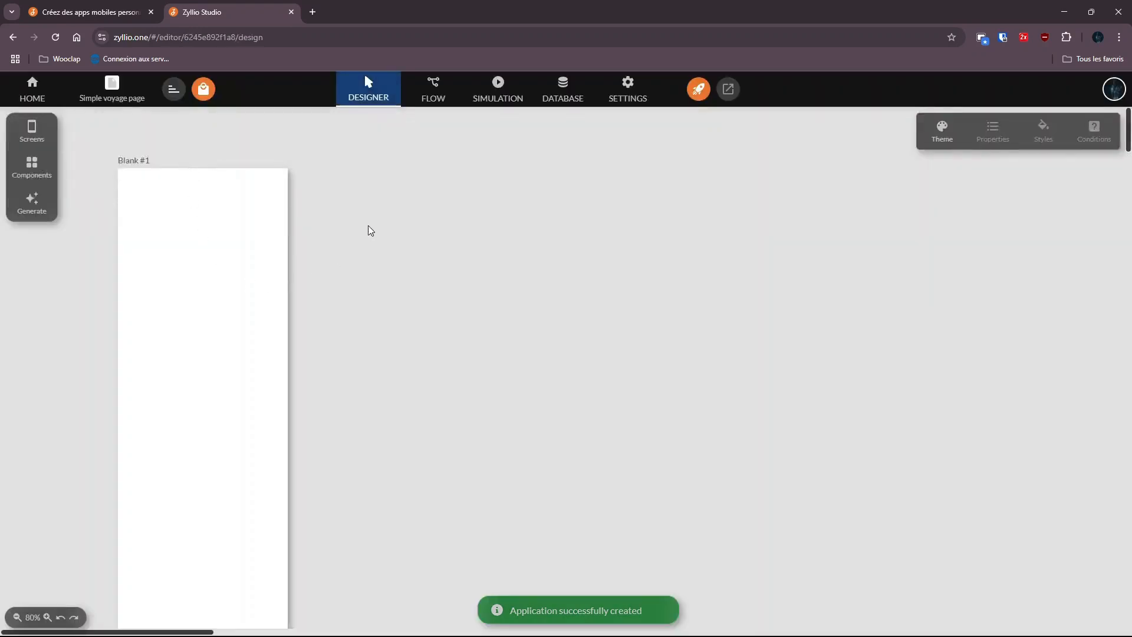
click(942, 140)
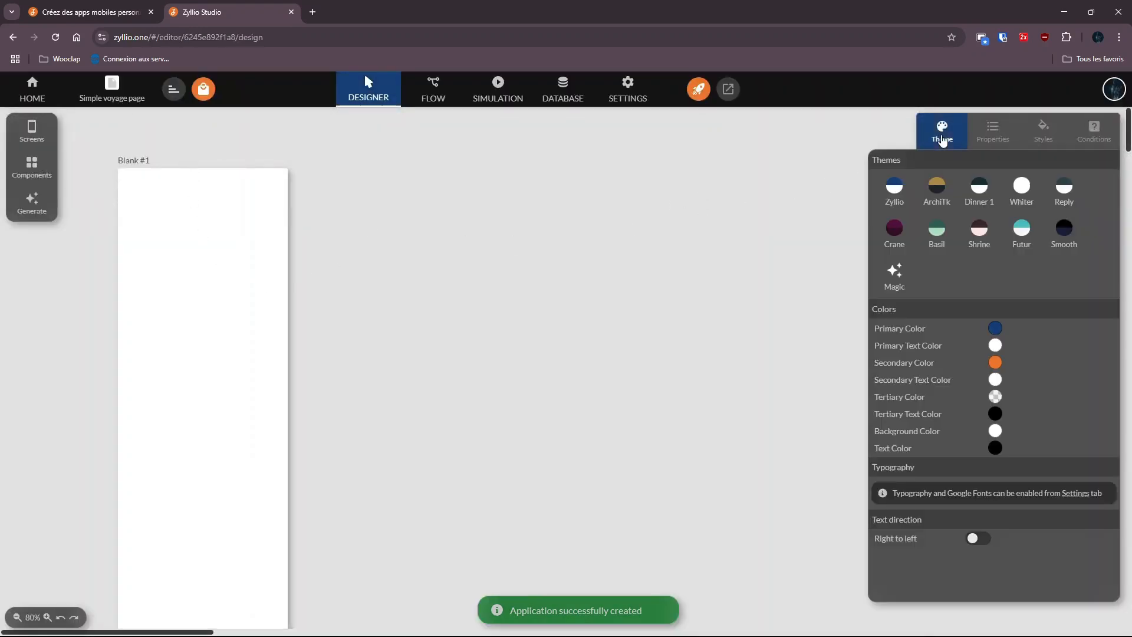
click(937, 243)
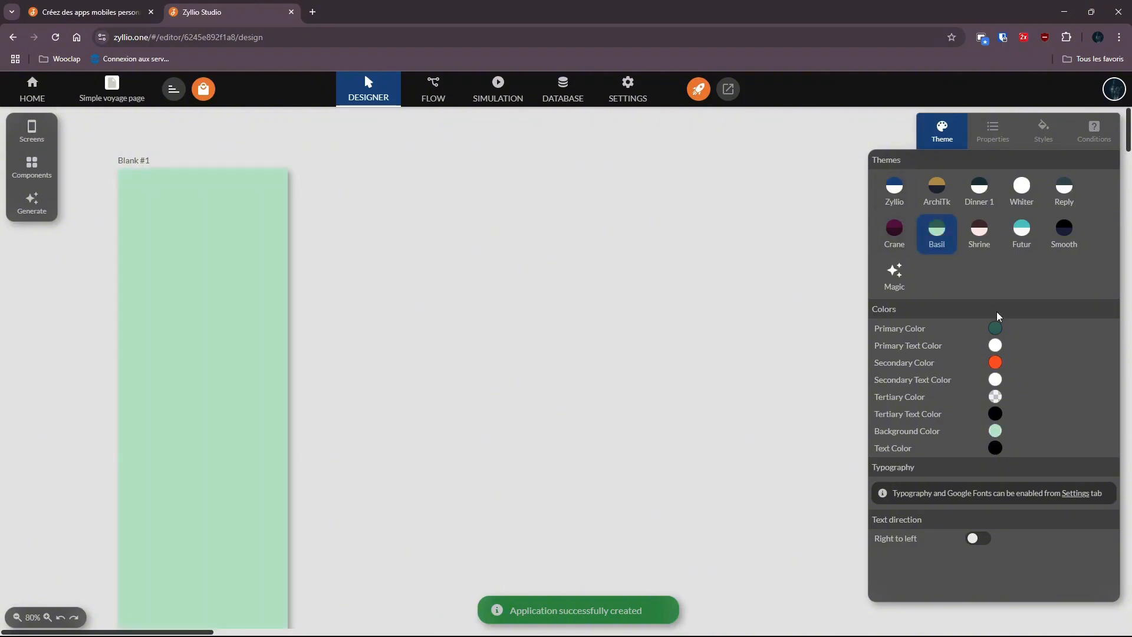
click(1019, 235)
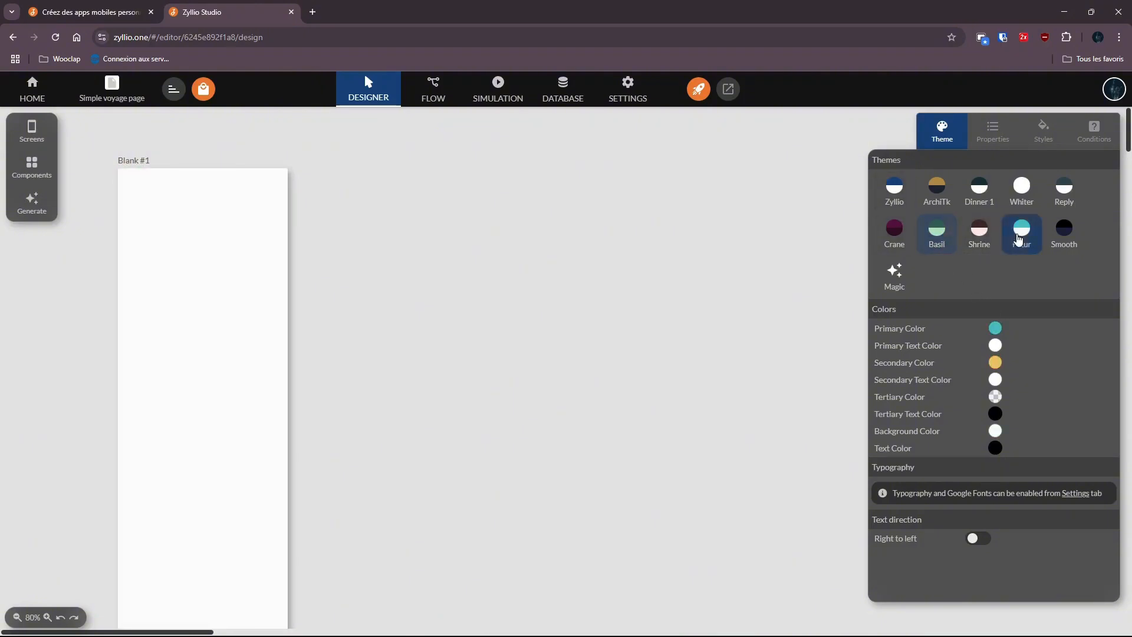
click(995, 328)
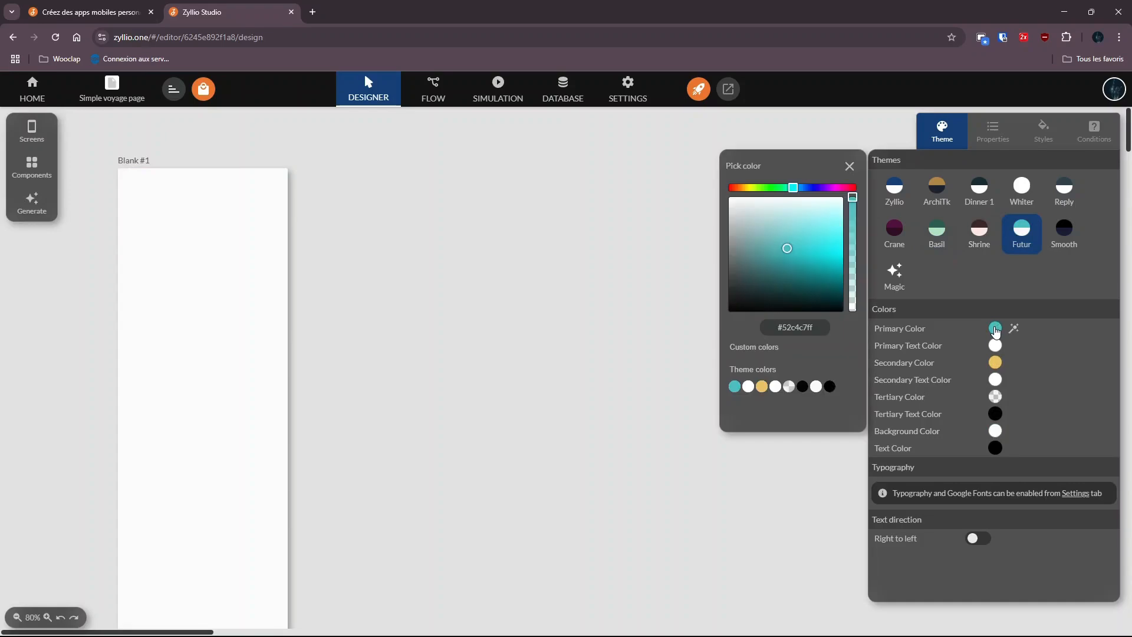
click(604, 260)
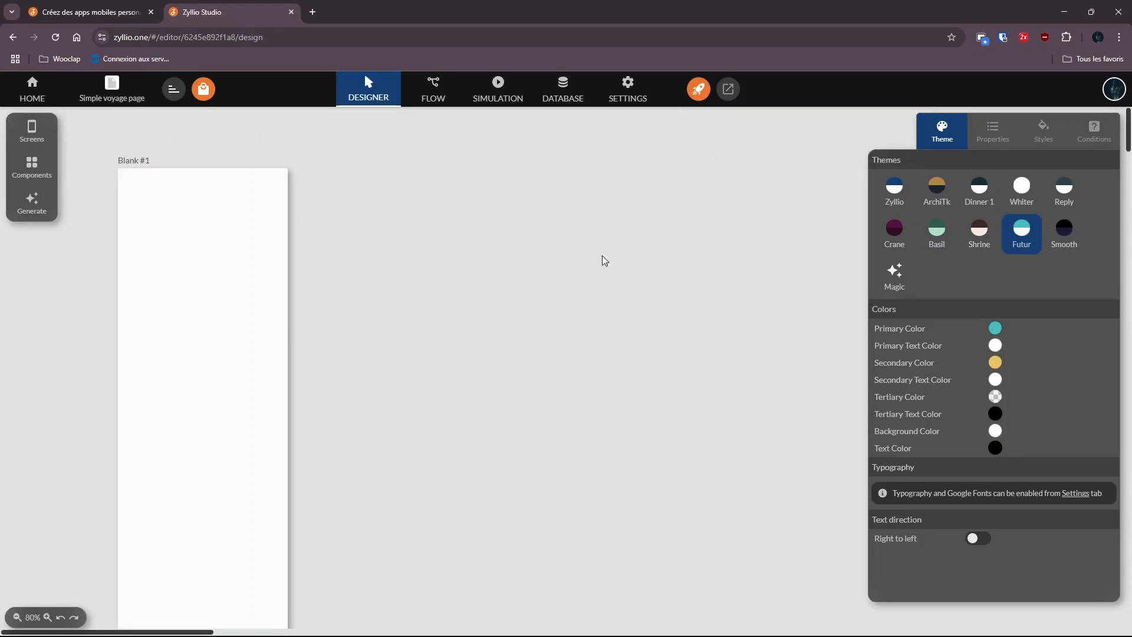
Add a fixed Header component to the top of the blank screen with the text "Voyage à New York".
click(32, 169)
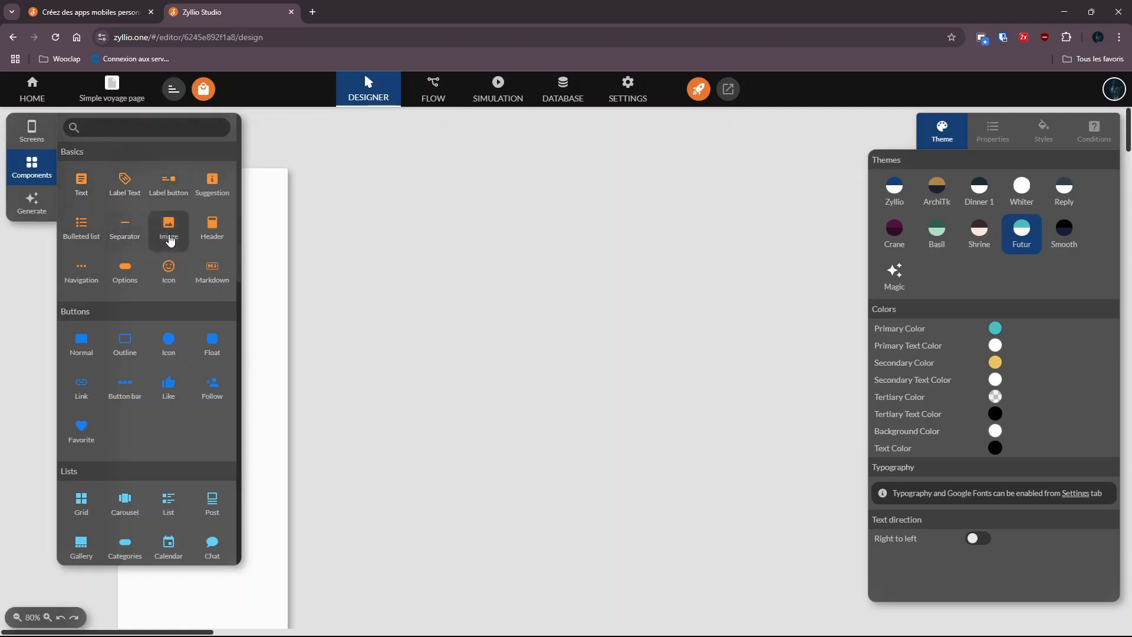
click(200, 233)
click(108, 164)
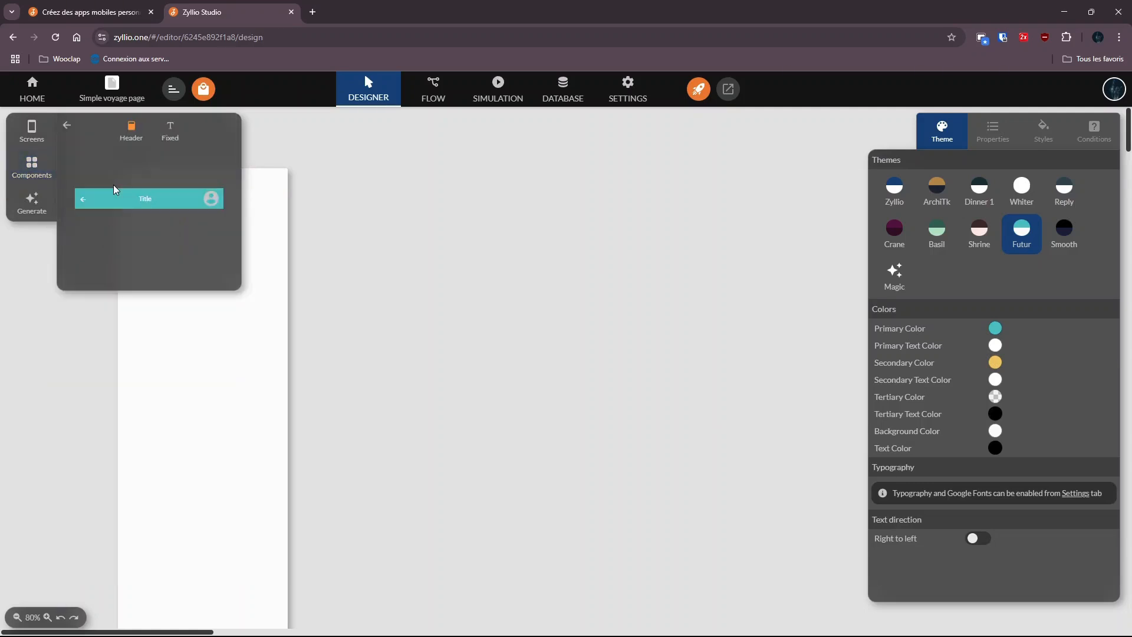
drag(119, 198, 217, 191)
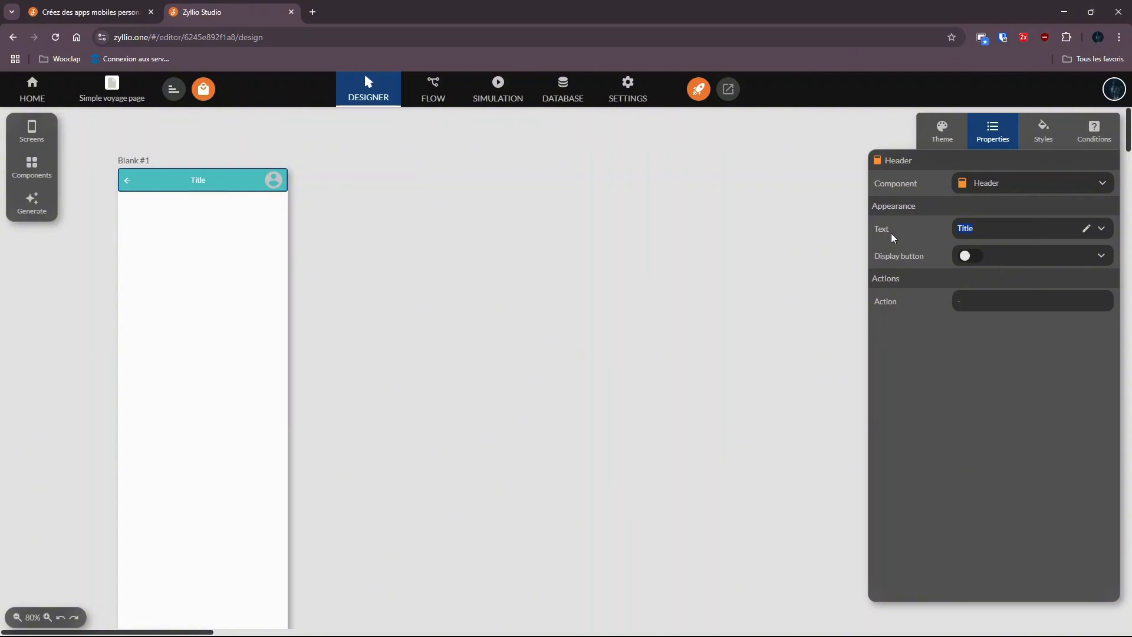
text(Voyage à New York)
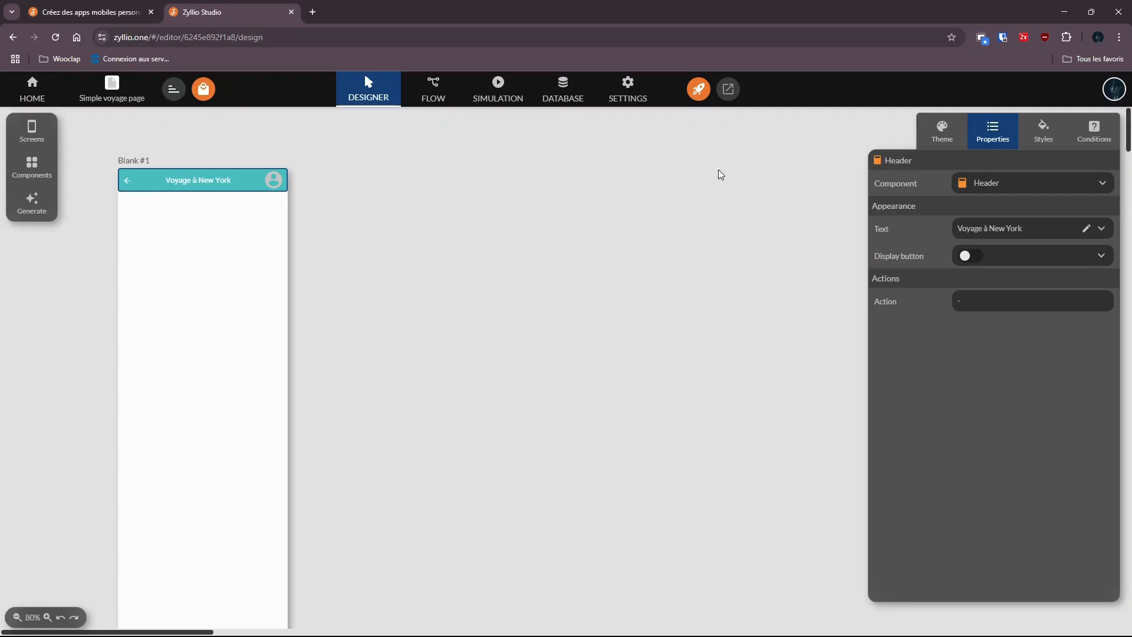
click(444, 231)
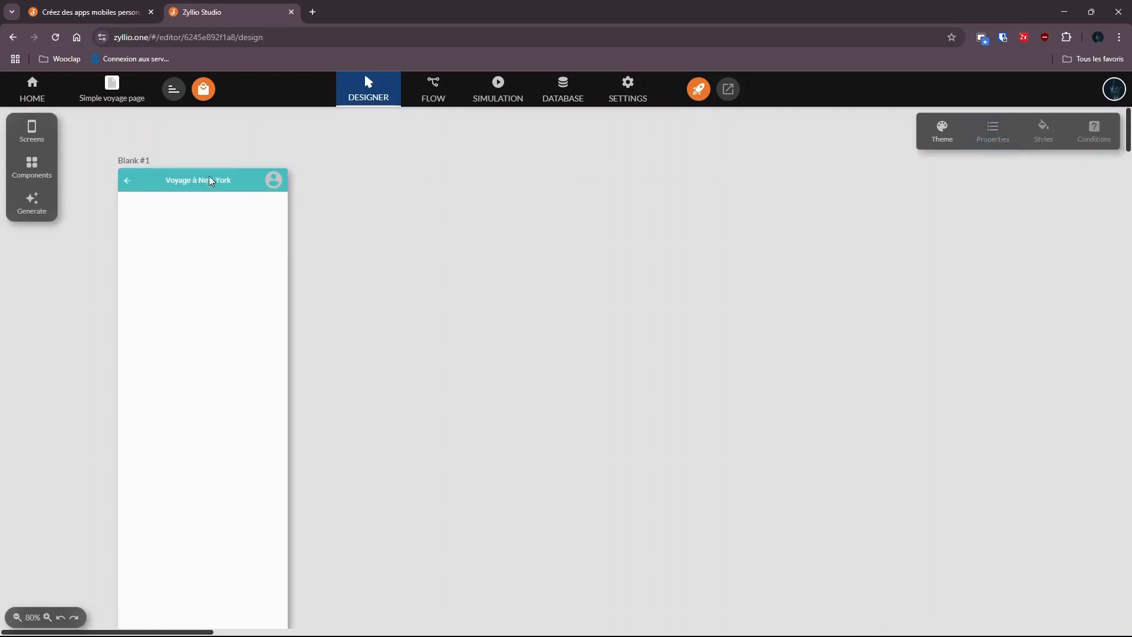
Add a fixed Image component directly below the header.
click(36, 132)
click(36, 169)
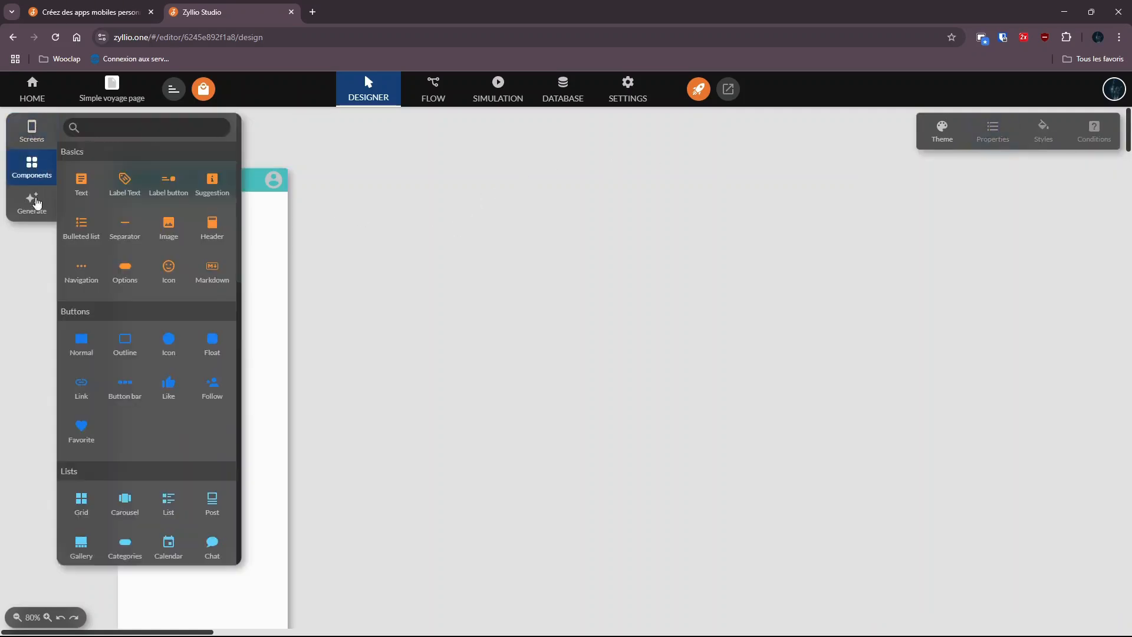
click(167, 232)
click(95, 171)
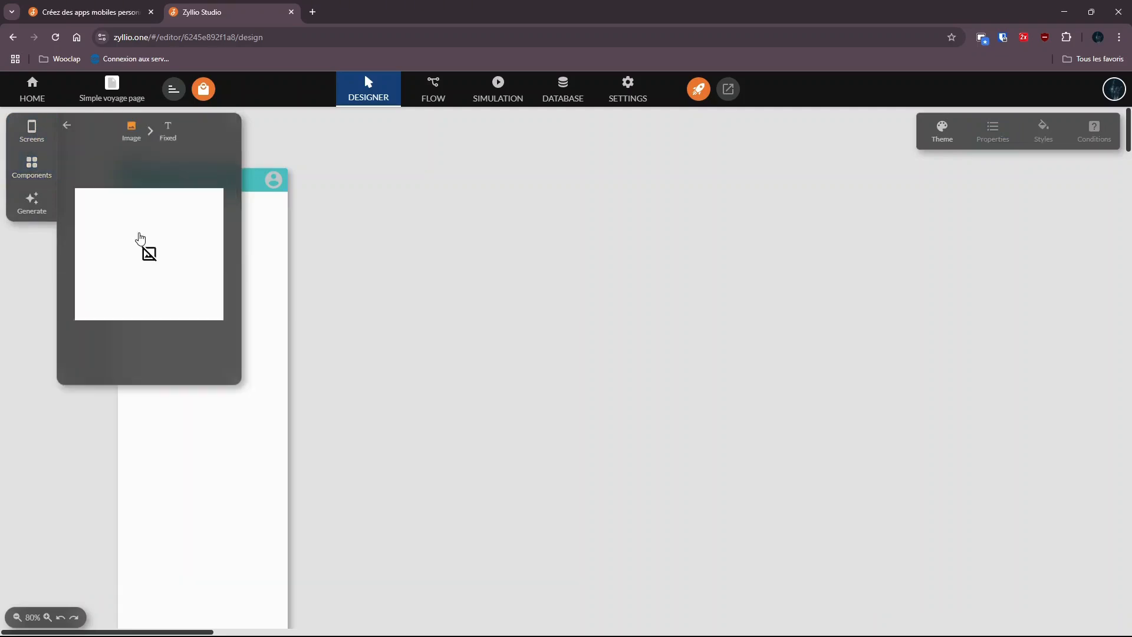
drag(140, 237, 196, 263)
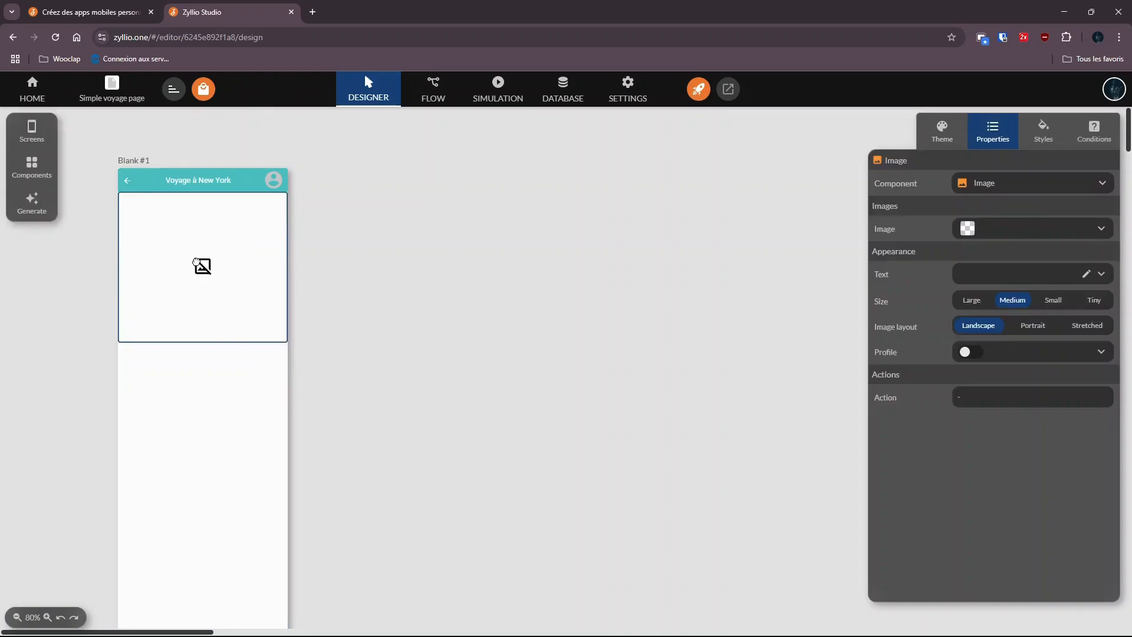
Set the image's URL to the lh3.googleusercontent.com link copied from the Notepad notes, and set its layout to Portrait.
key(alt+Tab)
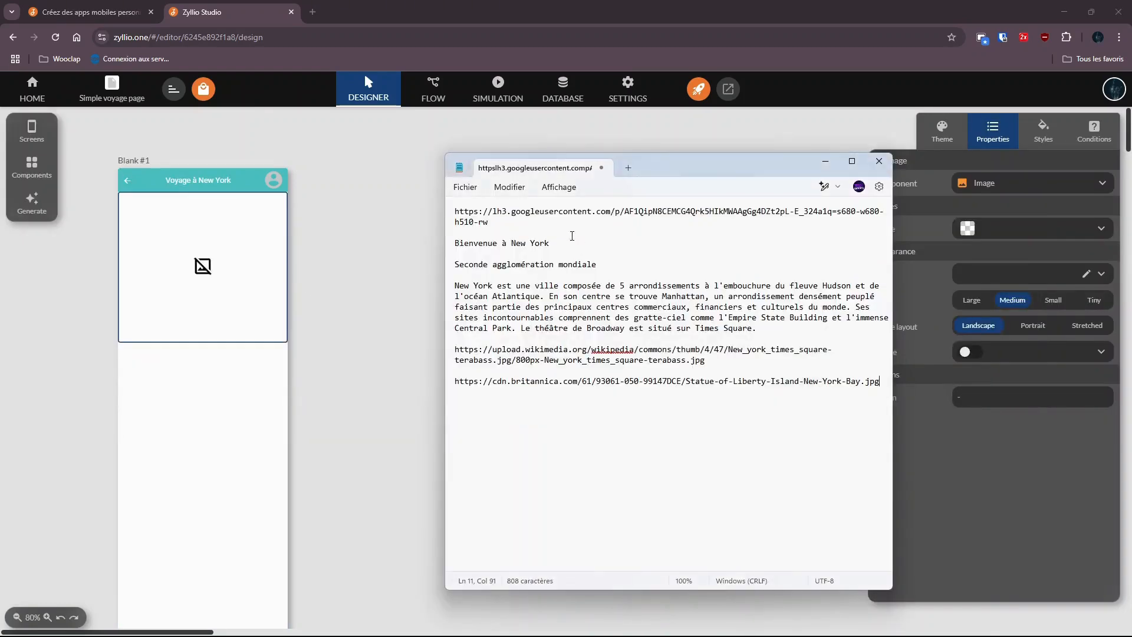
drag(488, 222, 432, 213)
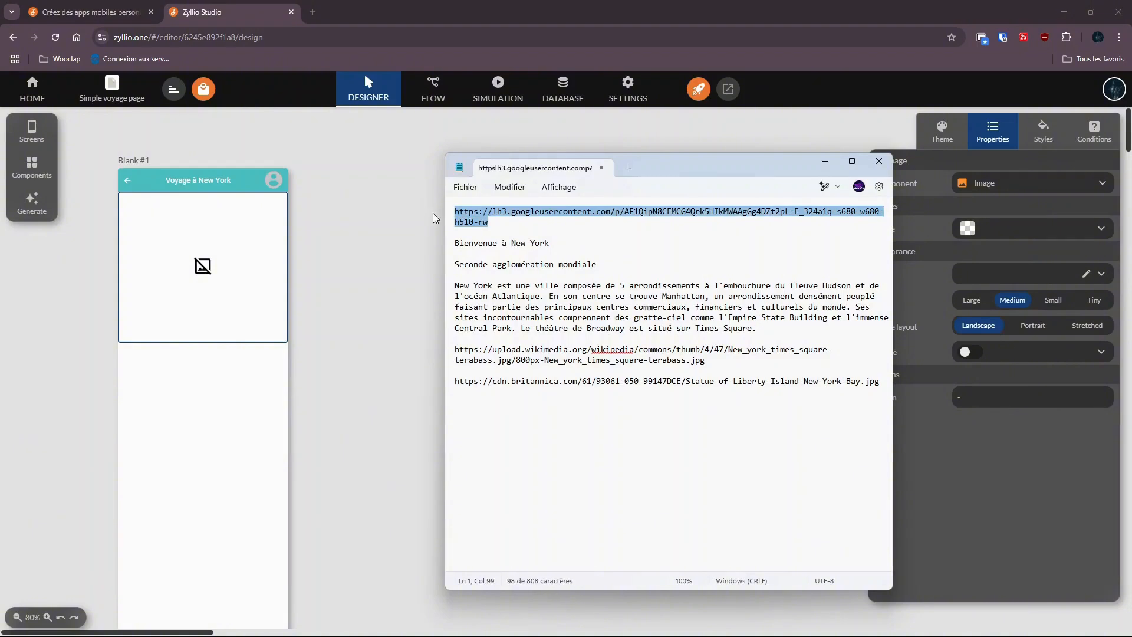
click(178, 240)
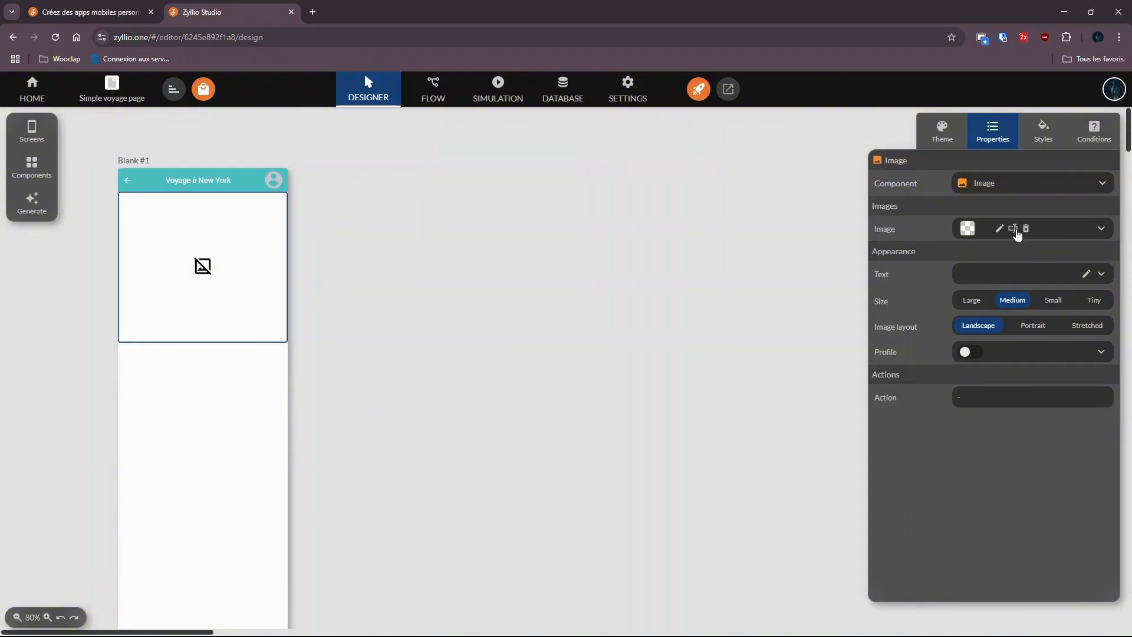
click(1012, 228)
key(ctrl+v)
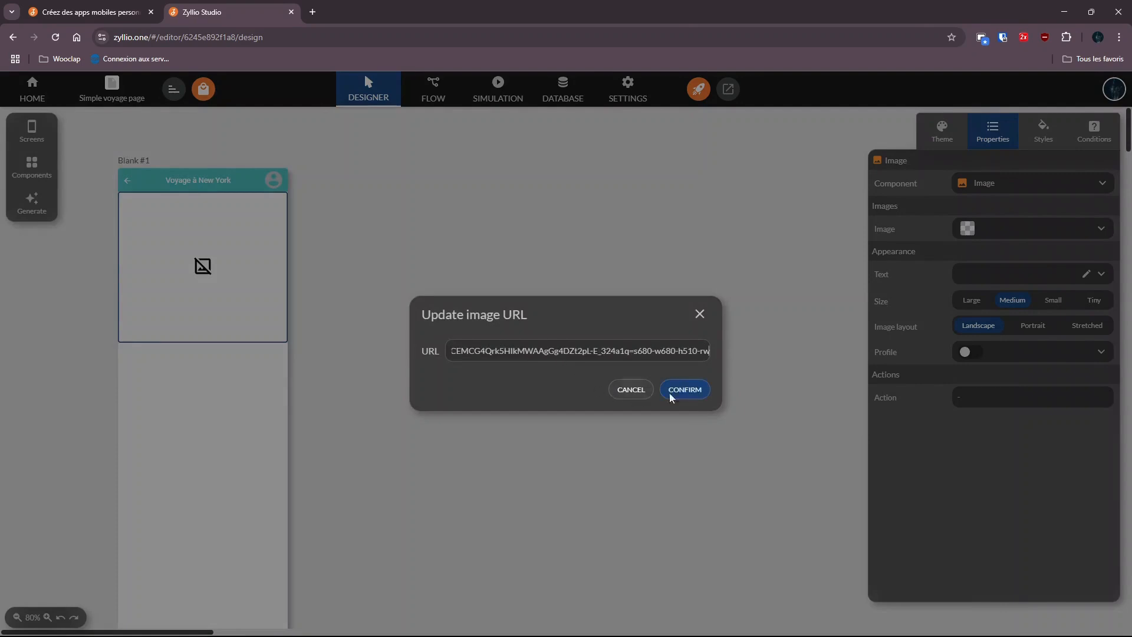
click(672, 390)
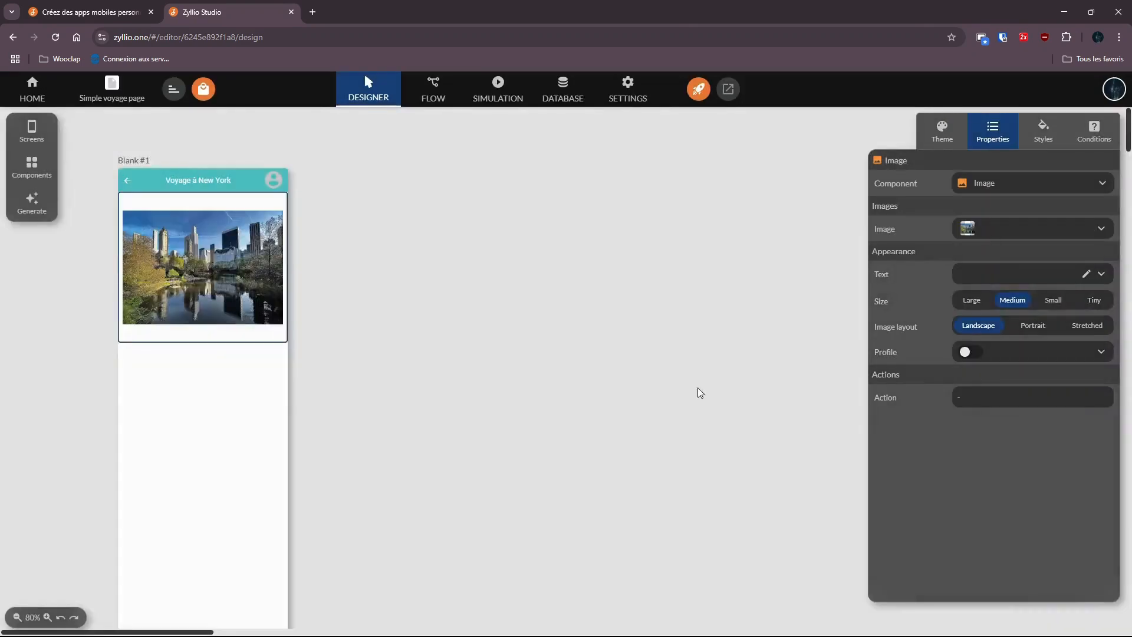
click(1033, 329)
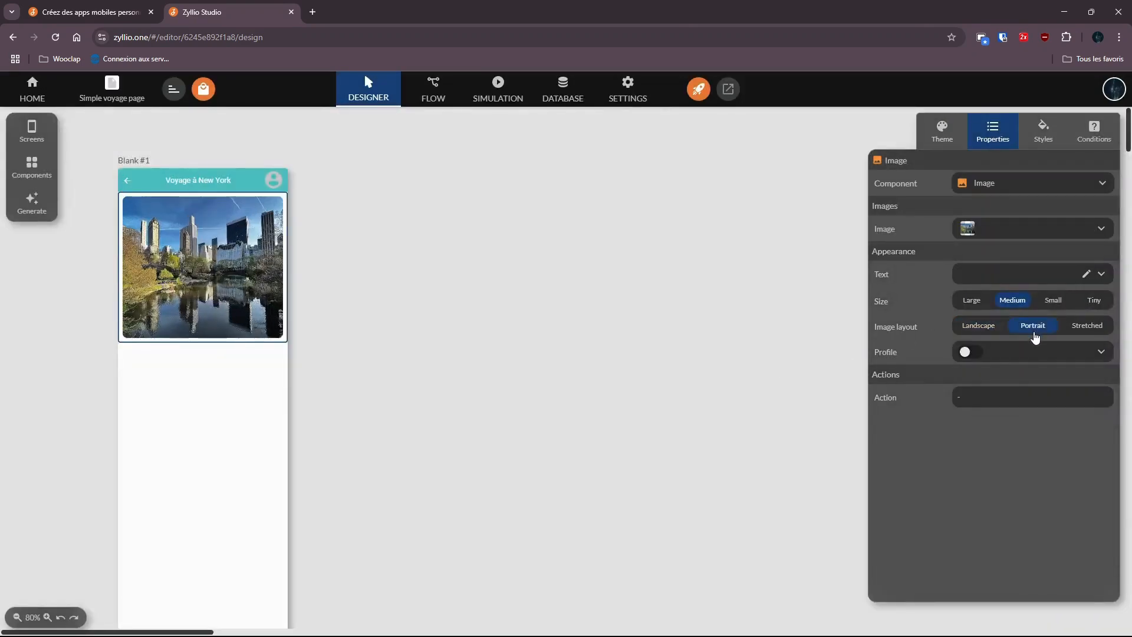
Add a fixed Text component directly below the image.
click(36, 168)
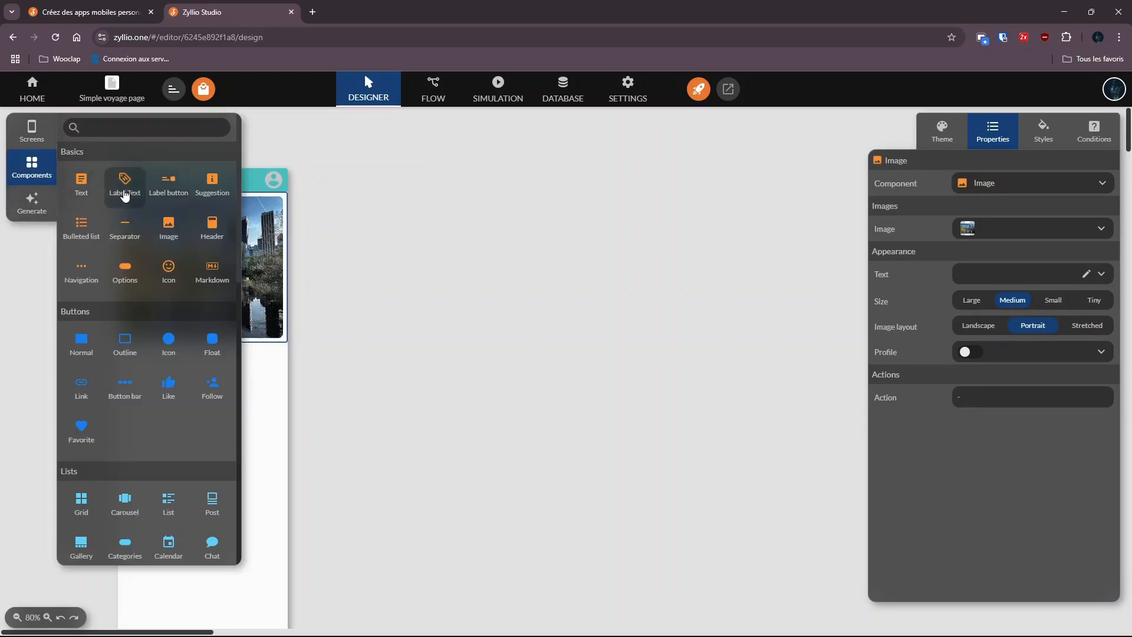
click(89, 185)
click(103, 162)
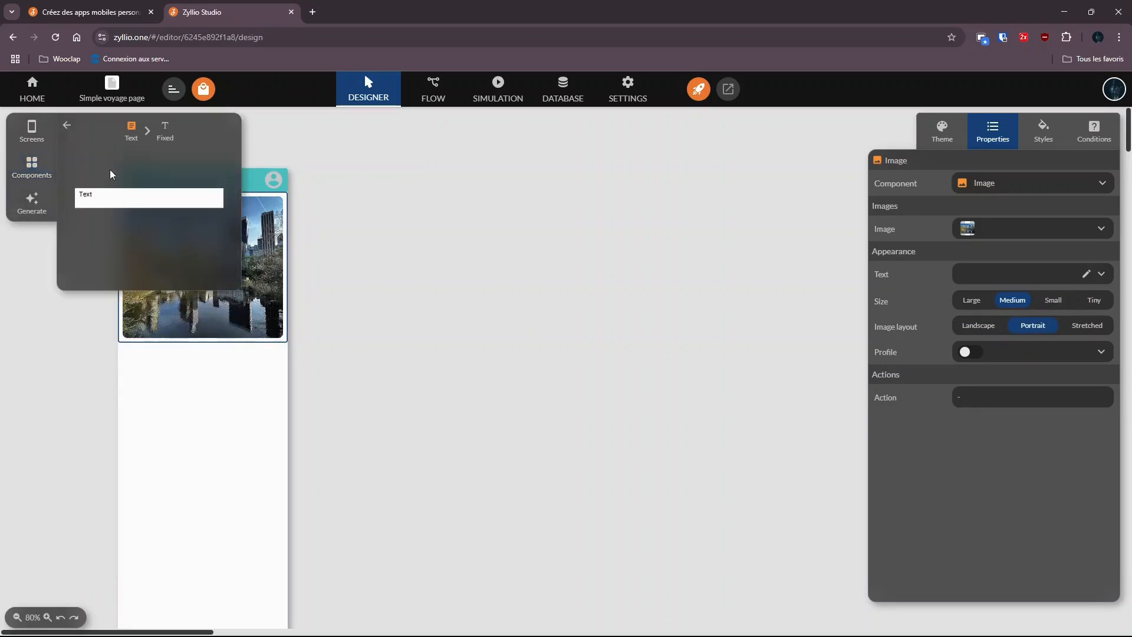
drag(114, 196, 181, 360)
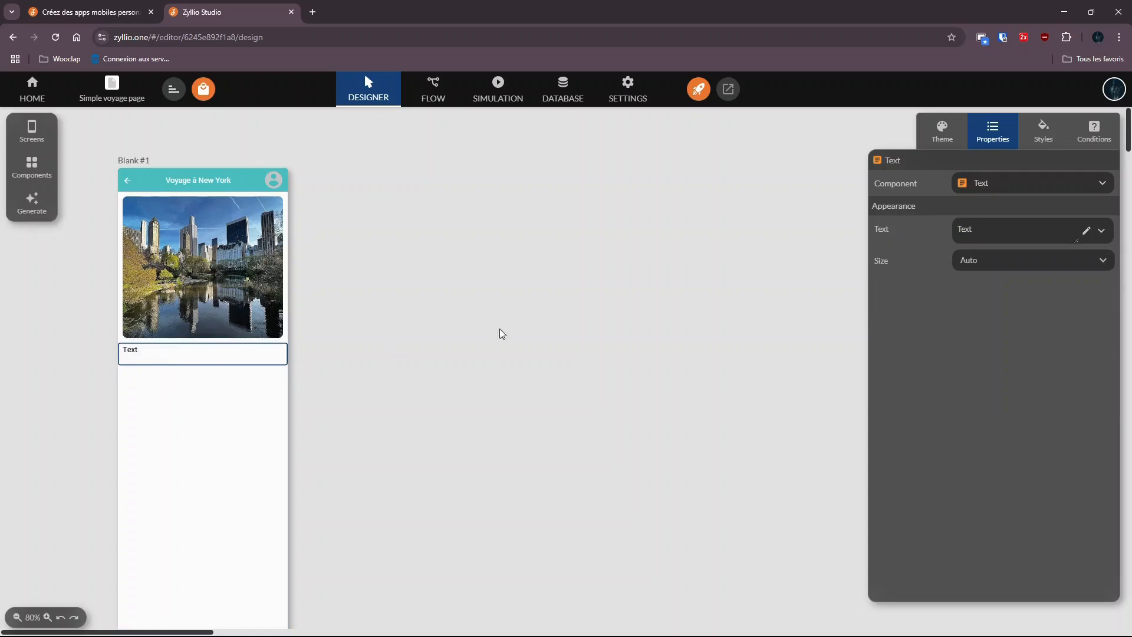
Style the text below the image with size 23, bold and padding enabled.
click(1030, 148)
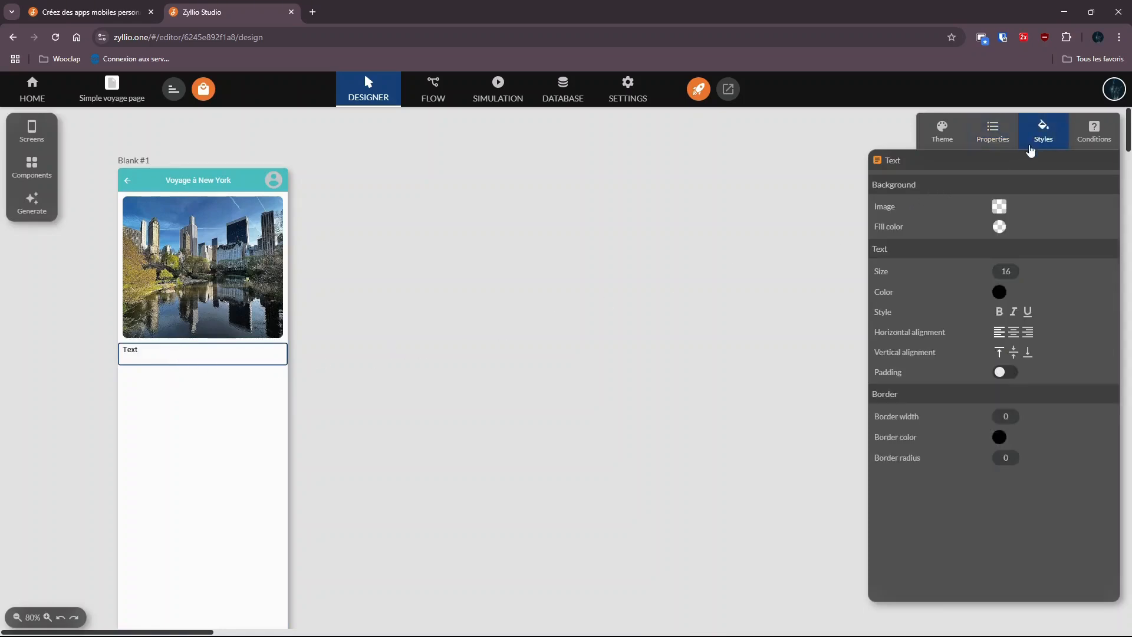
click(1041, 271)
click(1041, 271)
click(1041, 272)
click(1041, 272)
click(1041, 271)
click(1041, 271)
click(1041, 271)
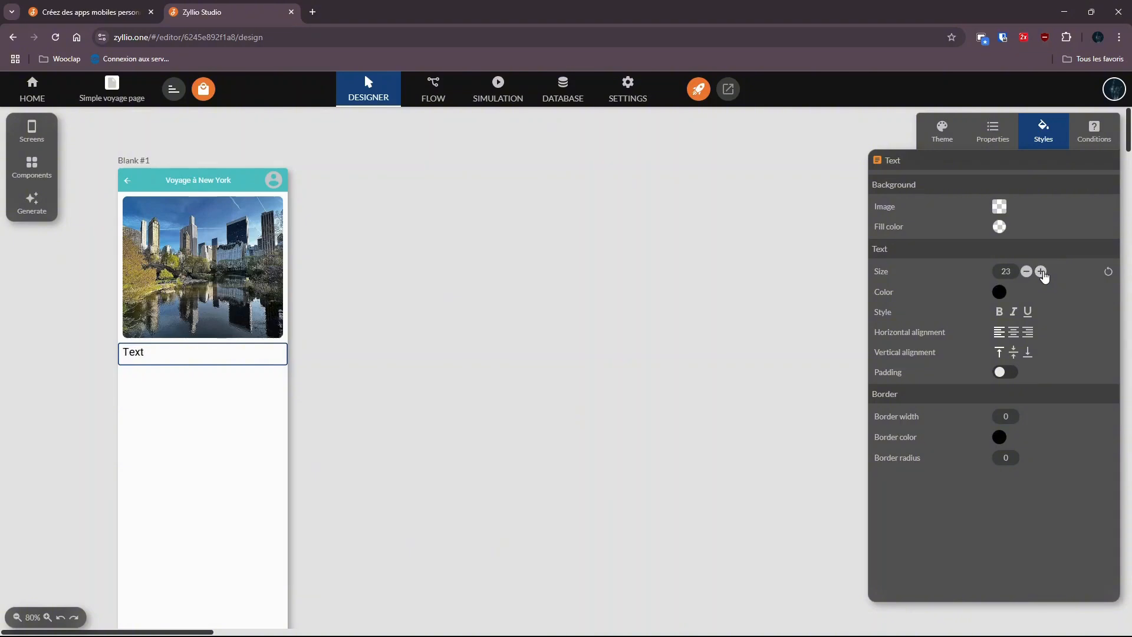
click(1004, 311)
click(1002, 372)
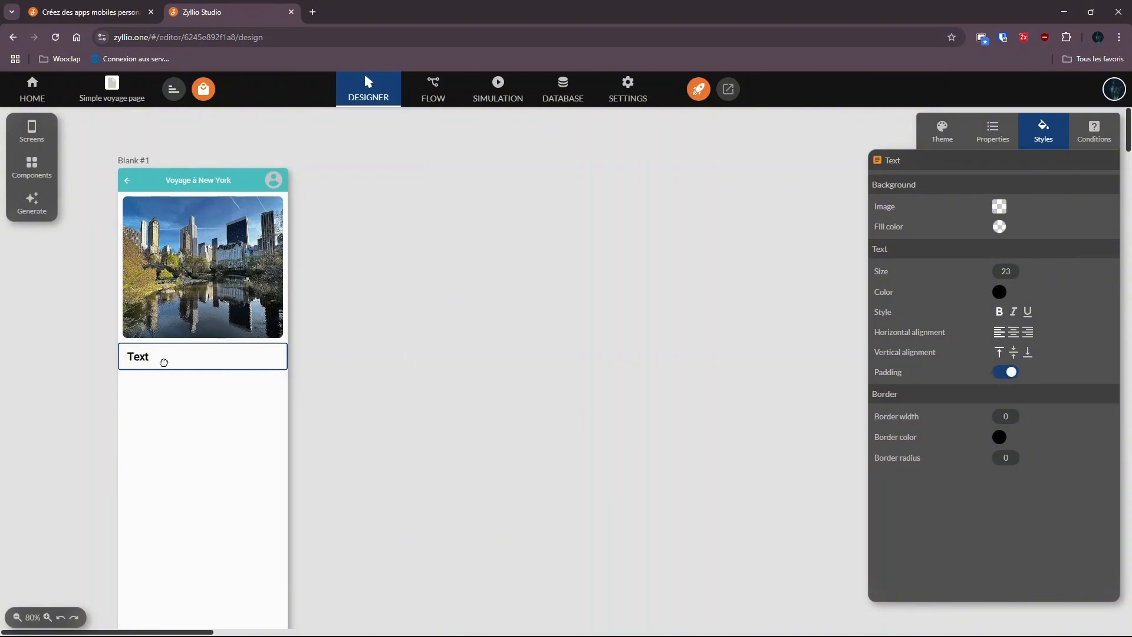
Replace the placeholder of the bold text with "Bienvenue à New York", copied from the Notepad notes.
key(alt+Tab)
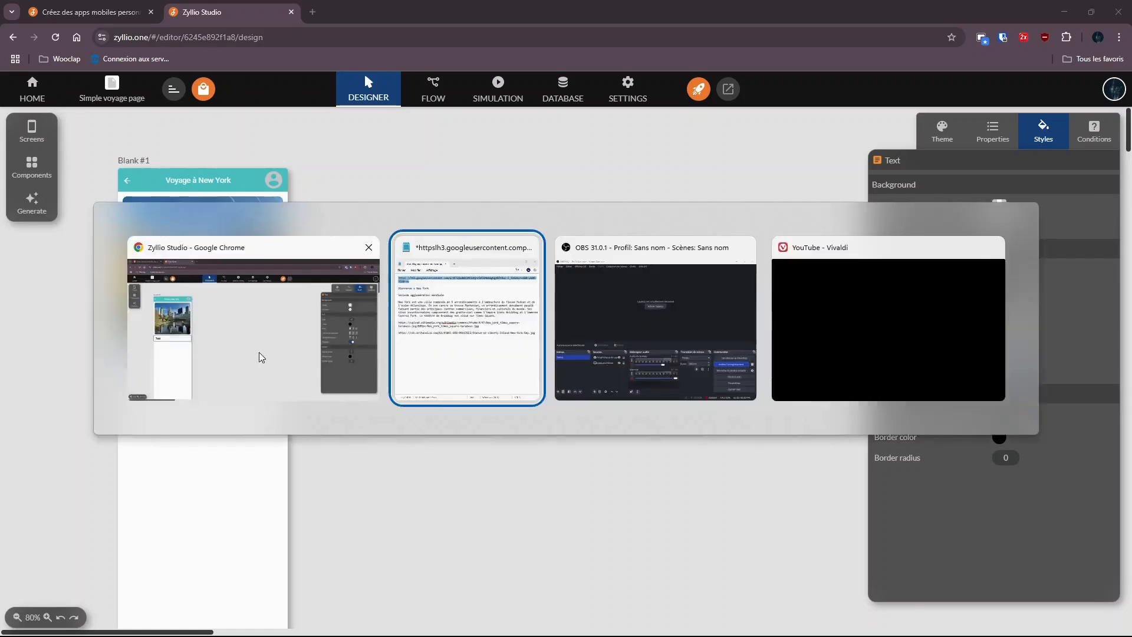
drag(550, 243, 446, 245)
key(ctrl+c)
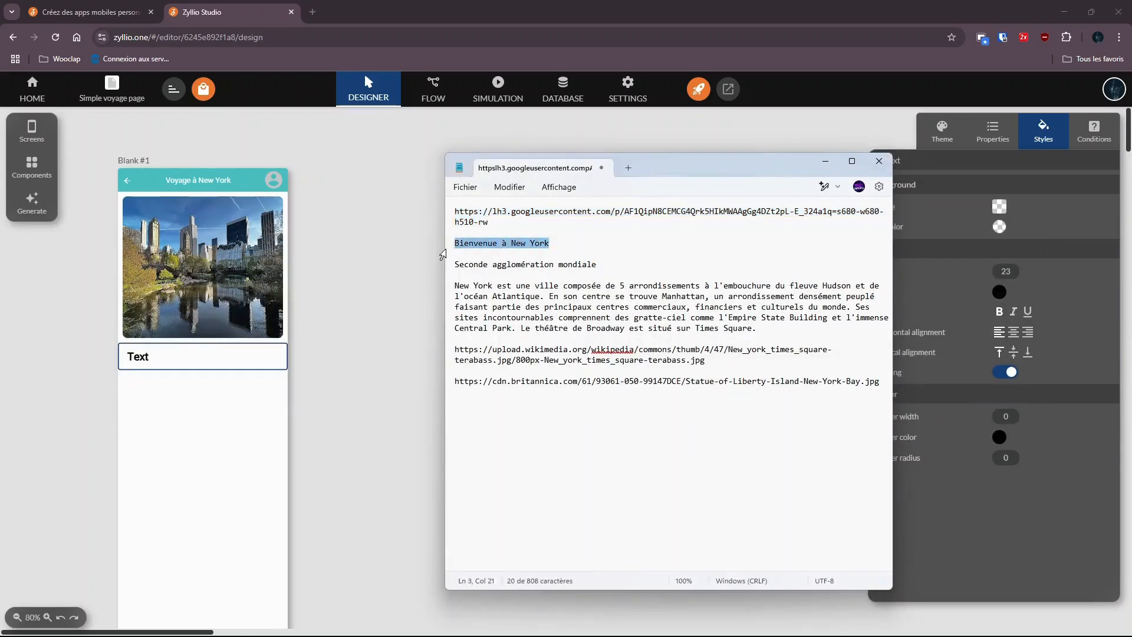
click(162, 349)
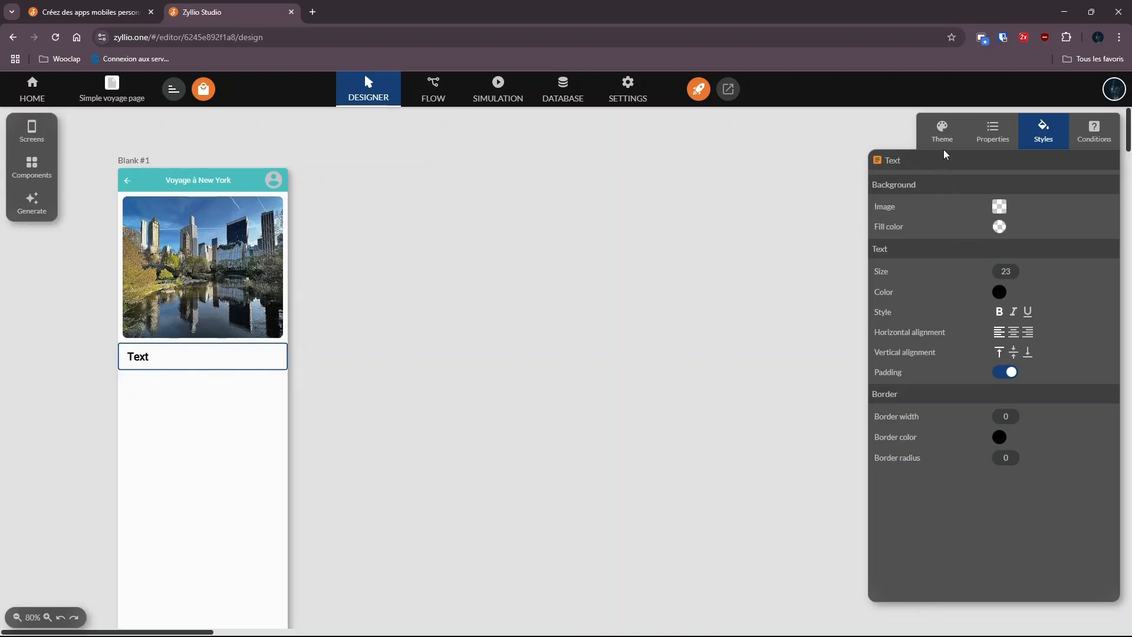
click(990, 134)
click(989, 229)
key(ctrl+a)
key(ctrl+v)
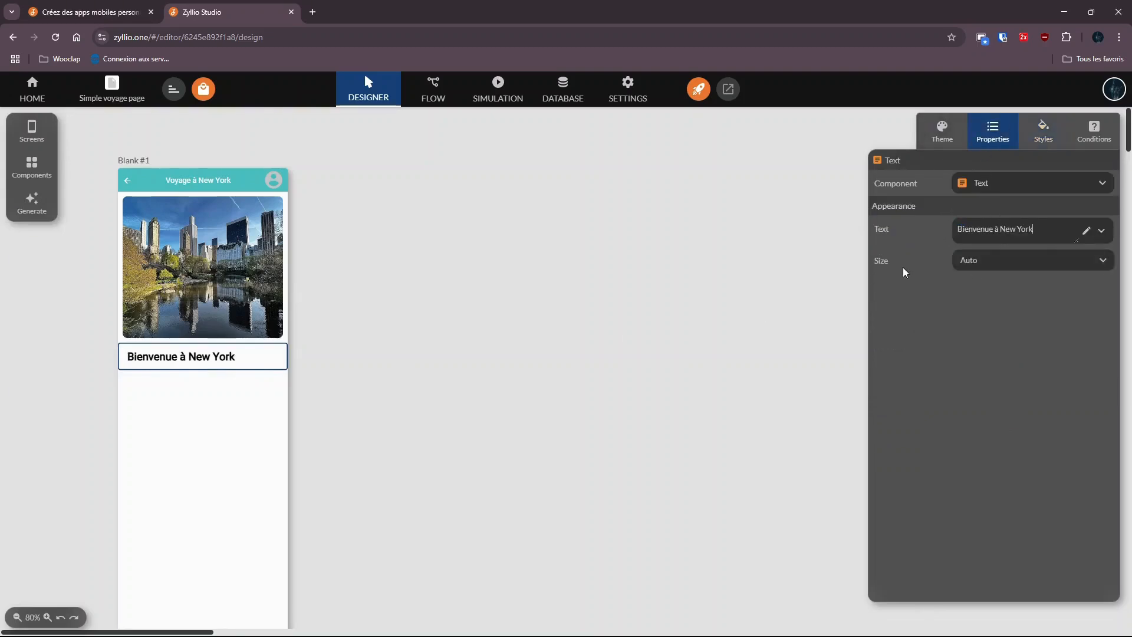
Add another fixed Text component below the "Bienvenue à New York" heading.
click(32, 168)
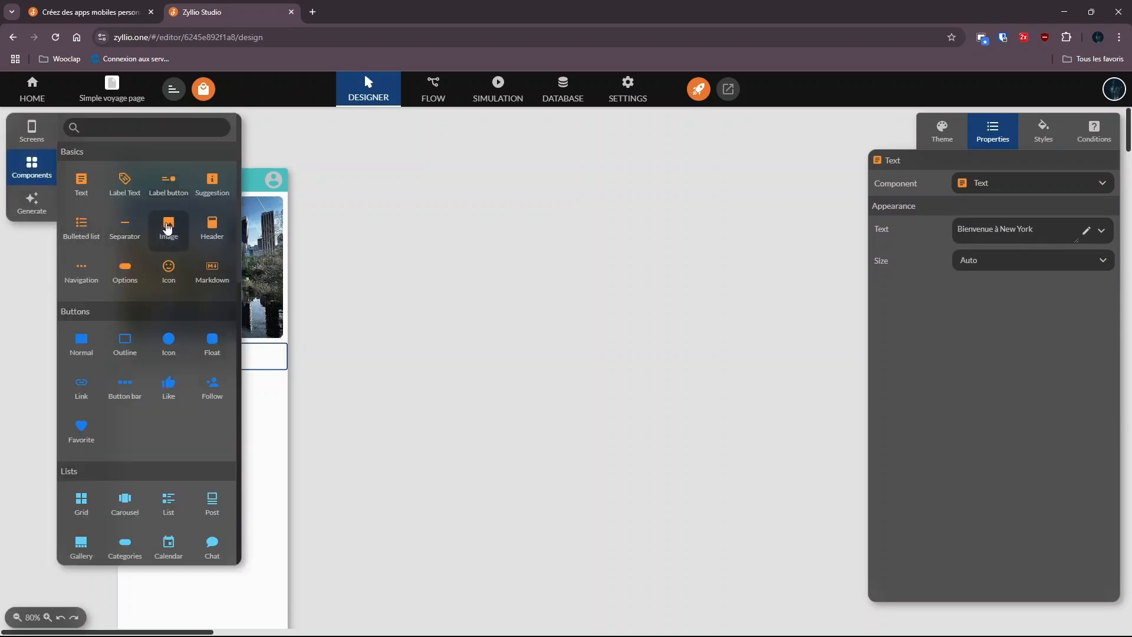
click(82, 182)
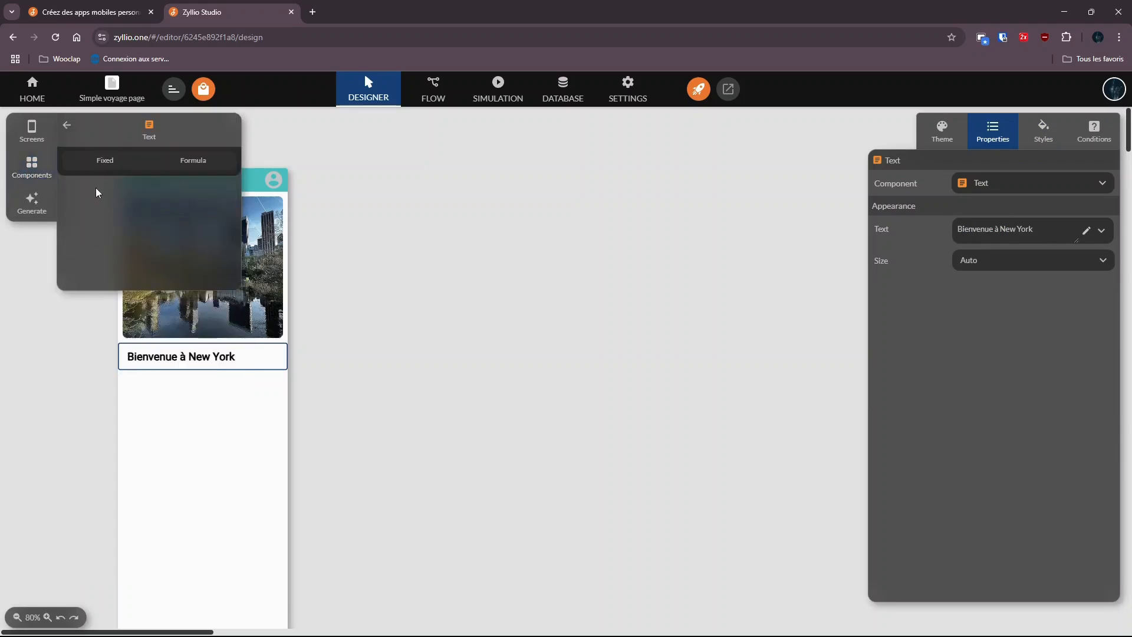
click(104, 163)
drag(102, 192, 188, 392)
Style the new text below the "Bienvenue à New York" heading as bold, size 15 and grey (about #9c9595).
click(1041, 135)
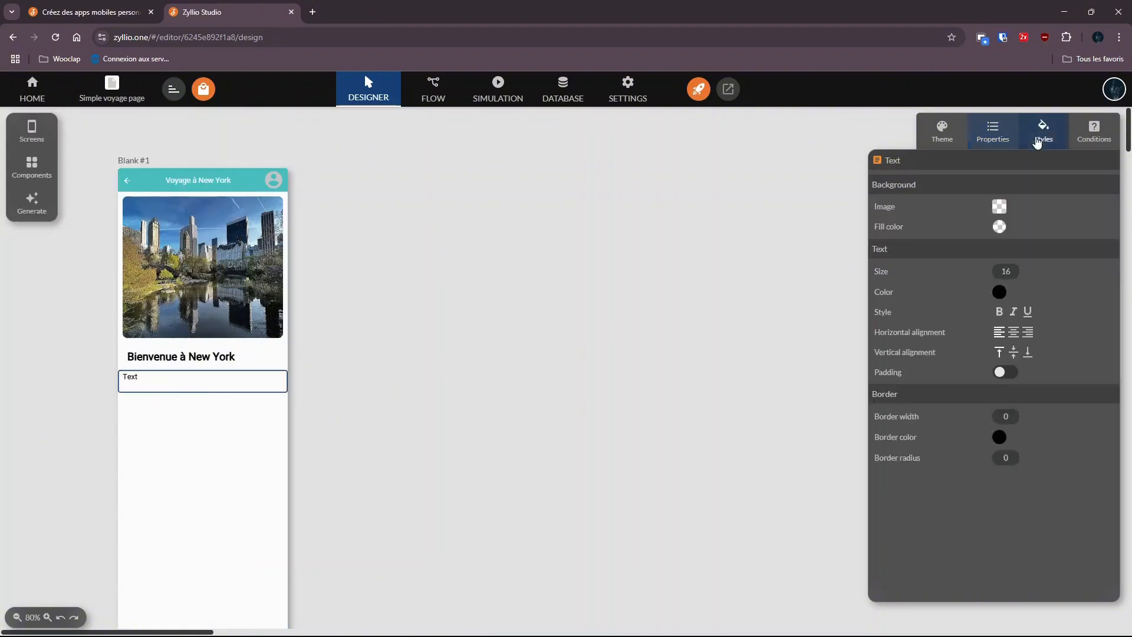
click(998, 311)
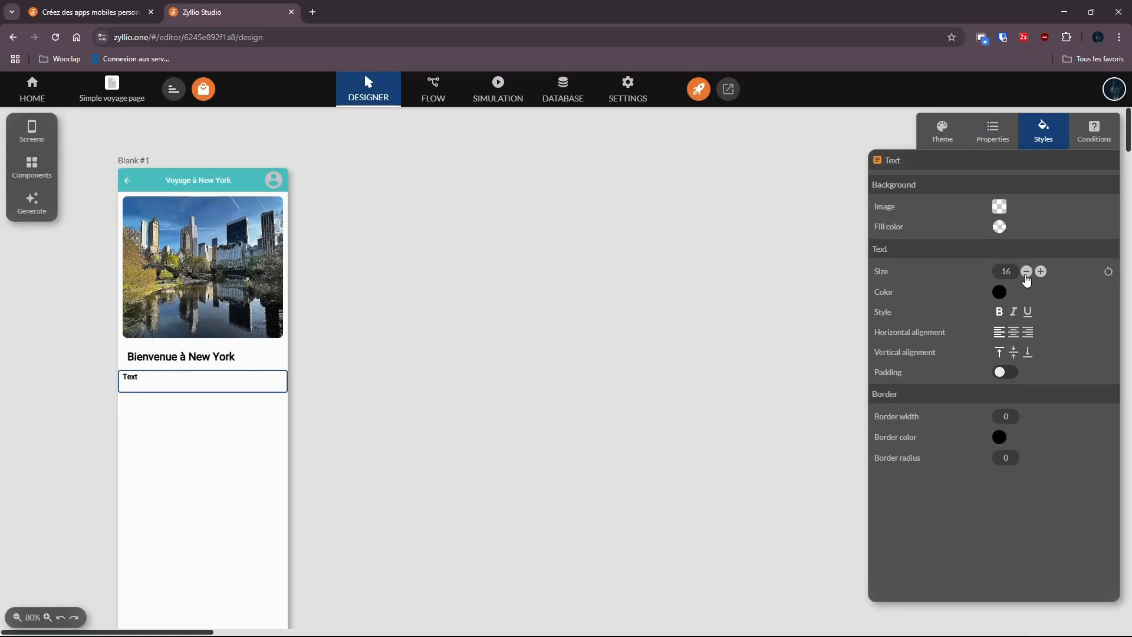
click(1025, 273)
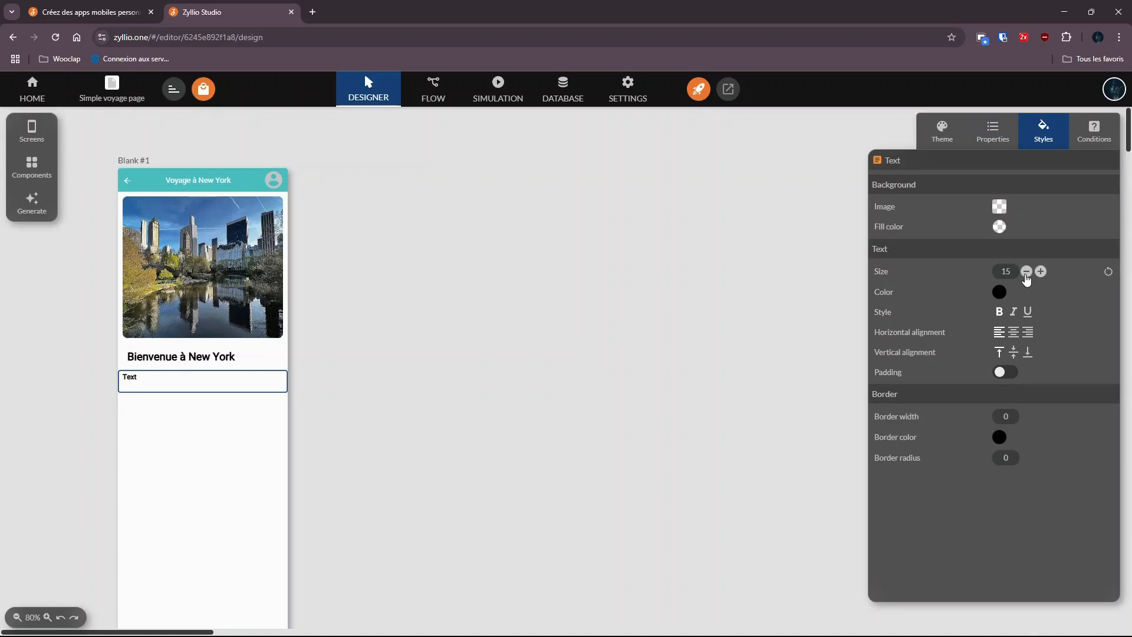
click(1000, 293)
drag(729, 309, 735, 250)
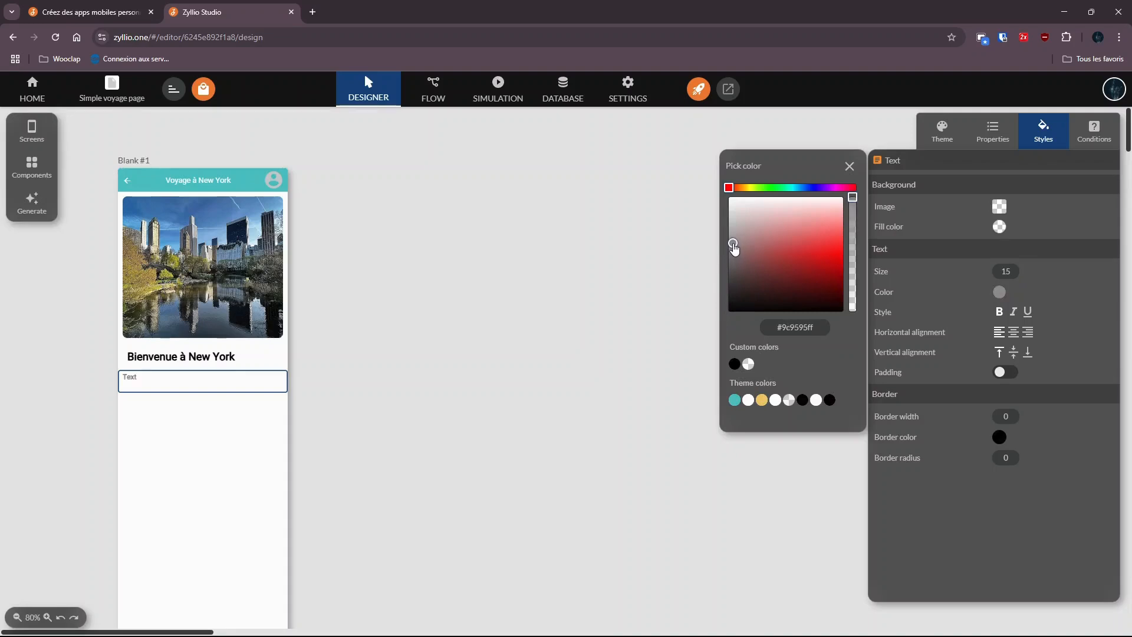
click(622, 287)
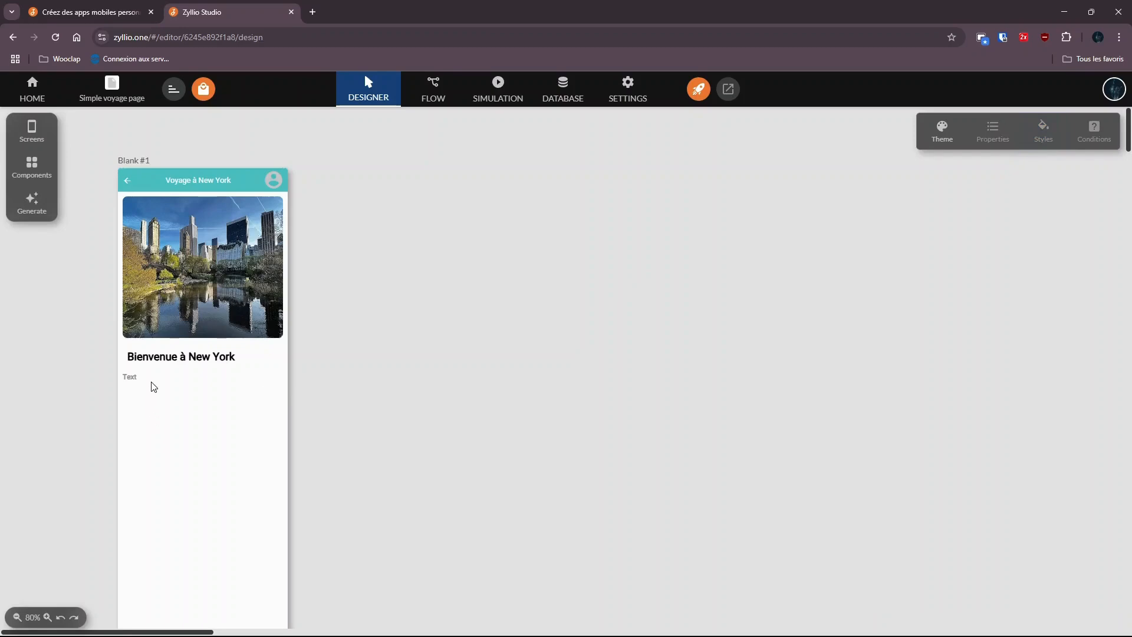
Replace the placeholder of the grey text with "Seconde agglomération mondiale", copied from the Notepad notes.
key(alt+Tab)
drag(597, 264, 456, 265)
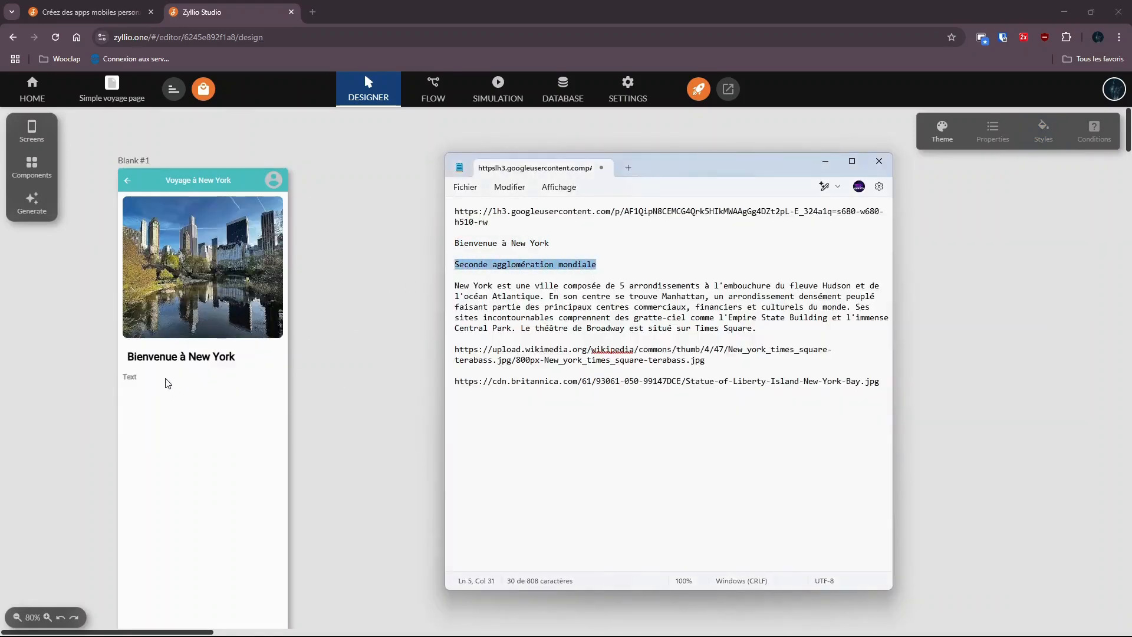
click(168, 382)
click(142, 382)
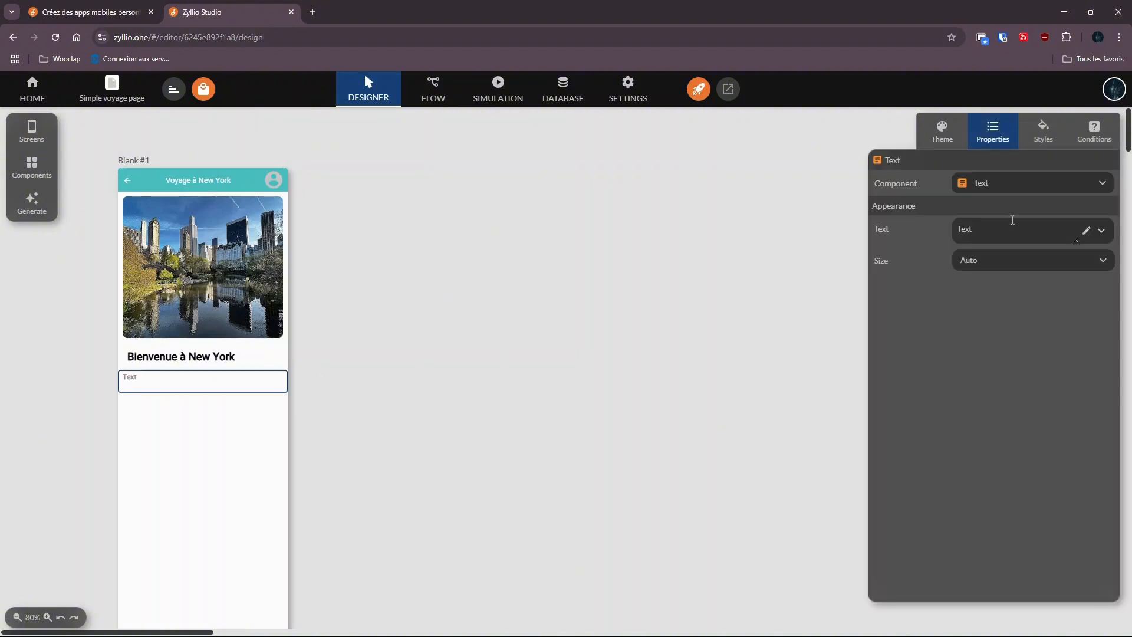
key(ctrl+v)
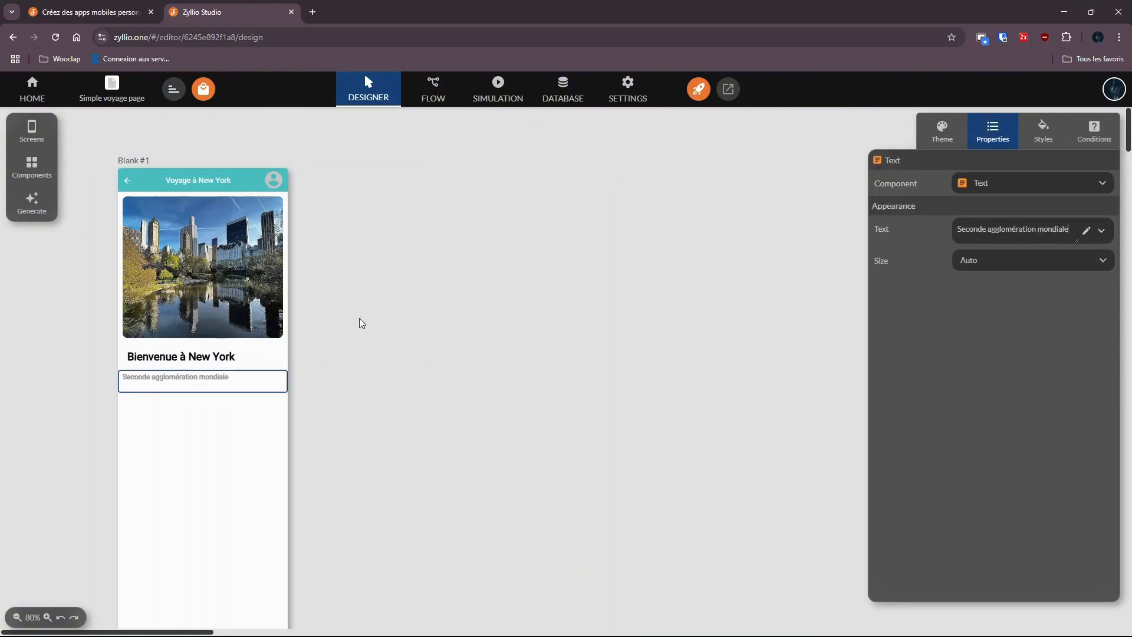
Enable padding on the "Seconde agglomération mondiale" text.
click(1043, 131)
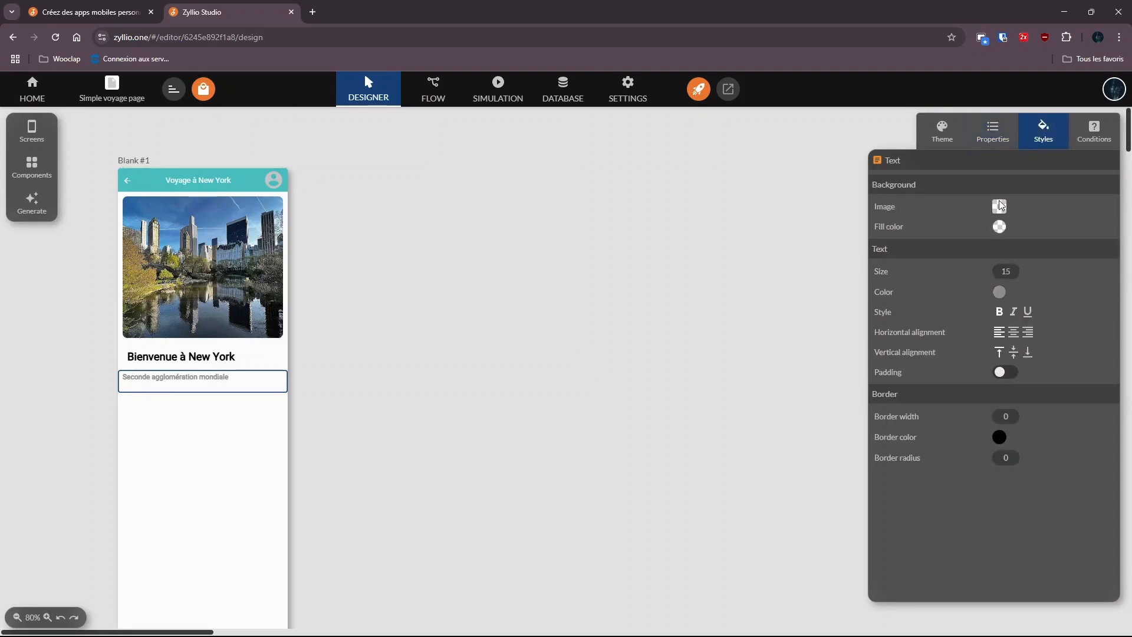
click(1007, 373)
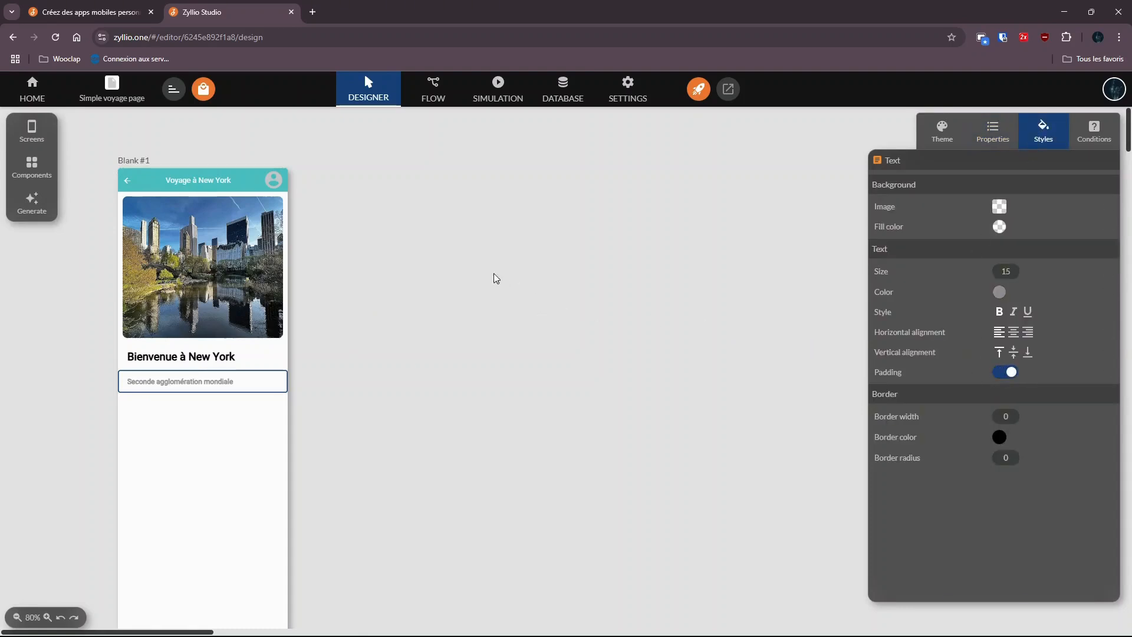
click(480, 267)
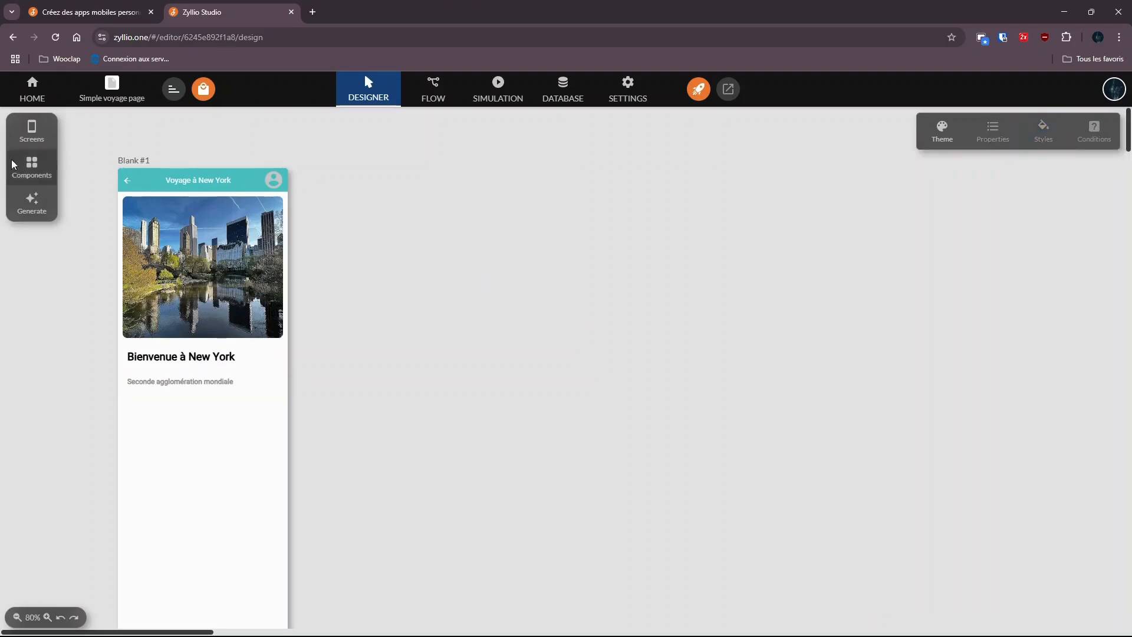
Add a fixed Text component below the "Seconde agglomération mondiale" subtitle.
click(38, 165)
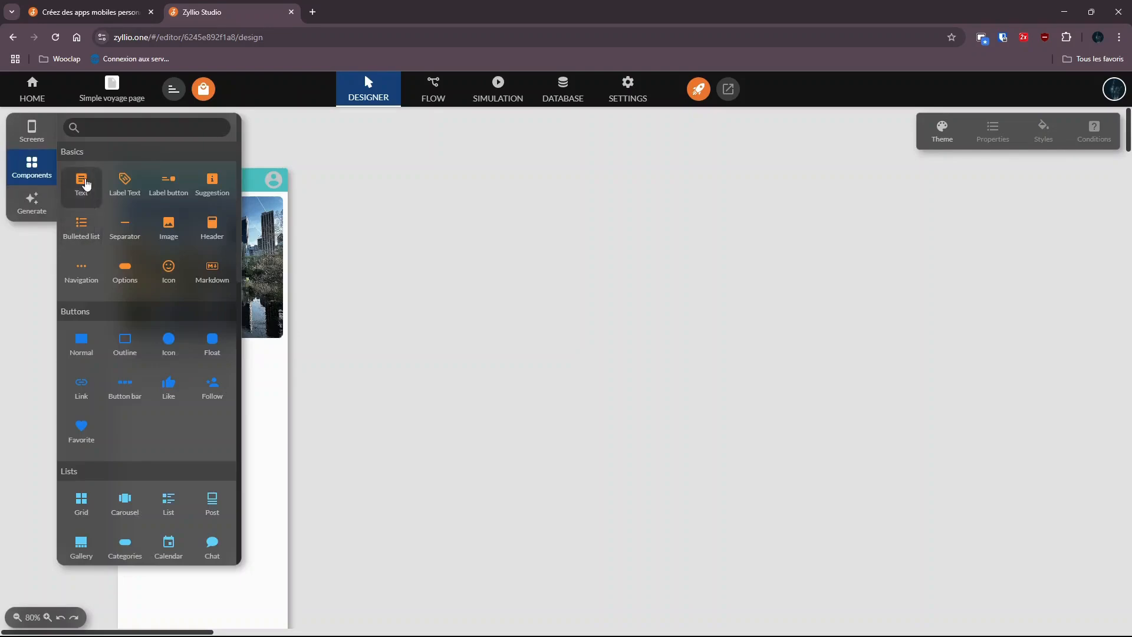
click(83, 178)
click(106, 165)
drag(130, 202, 189, 409)
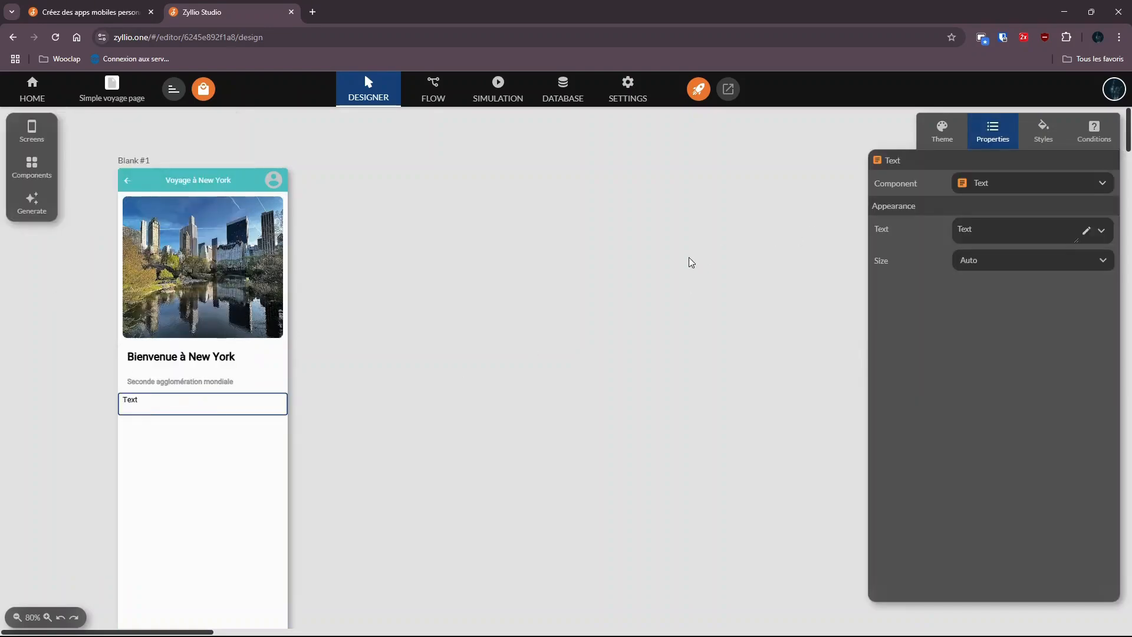
Replace the placeholder of the text below the subtitle with the "New York est une ville composée de 5 arrondissements…" paragraph from the Notepad notes.
key(alt+Tab)
drag(766, 327, 425, 285)
key(ctrl+c)
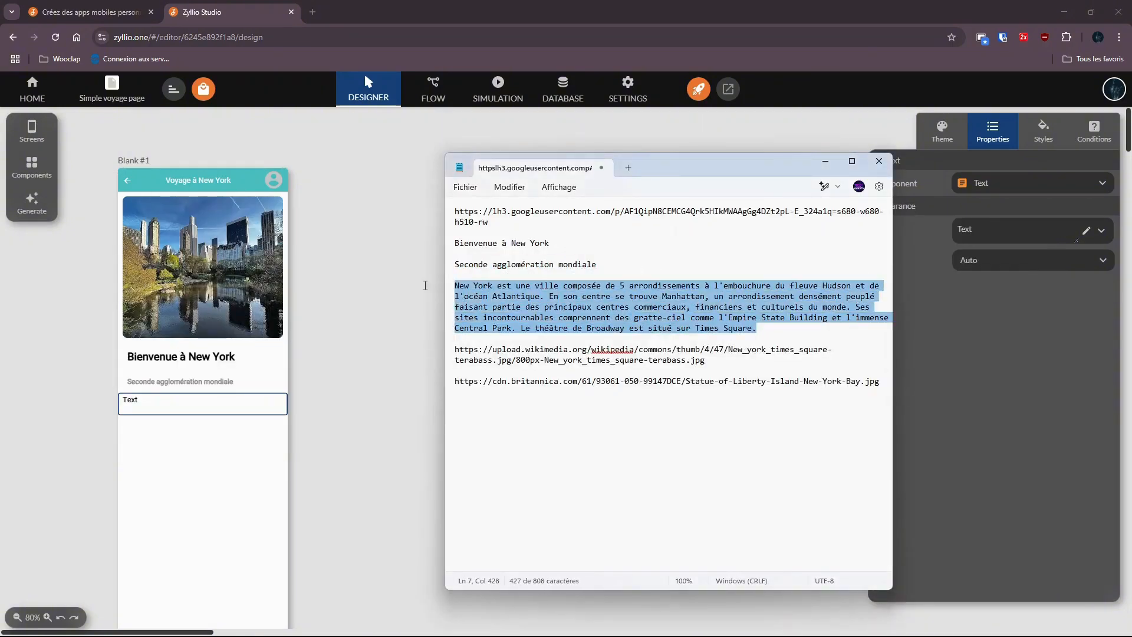
click(391, 290)
click(176, 413)
click(127, 404)
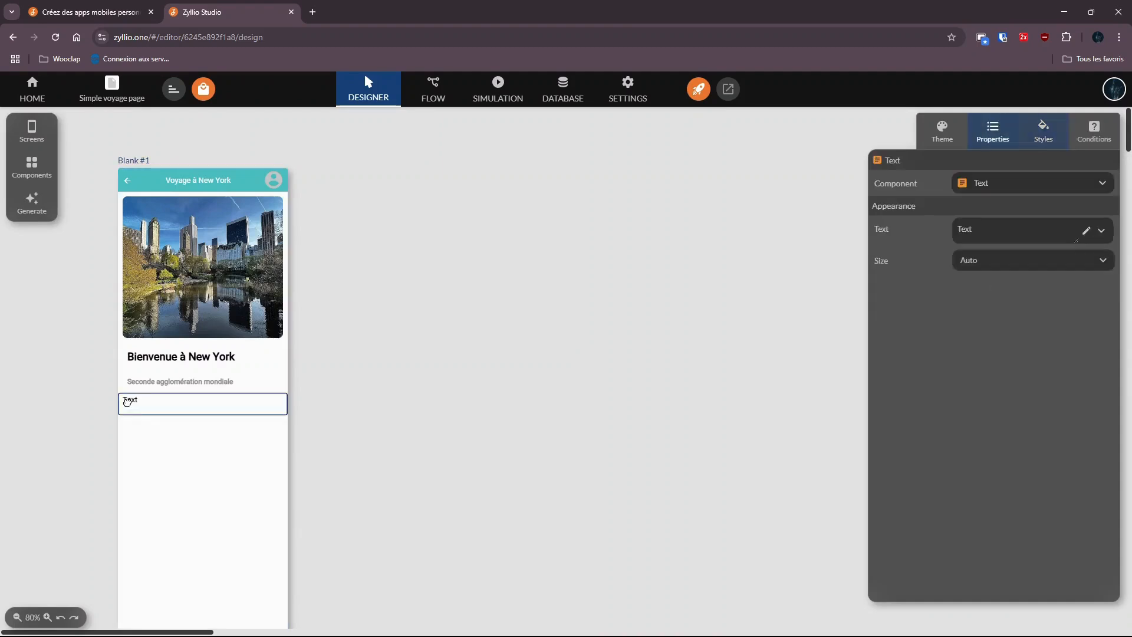
drag(988, 225, 886, 270)
key(ctrl+v)
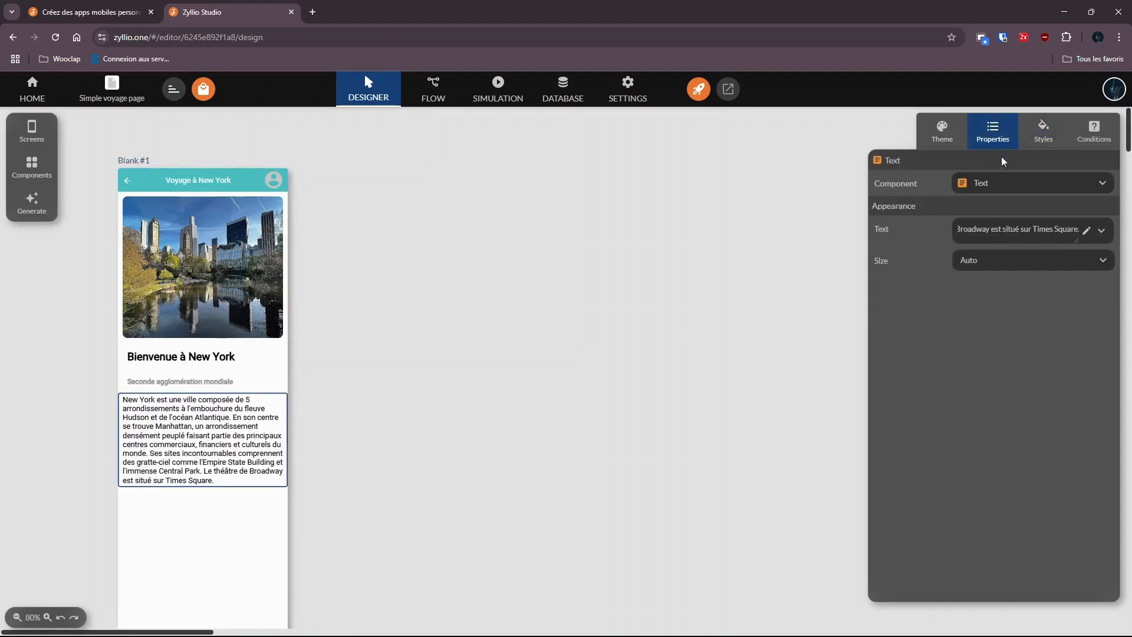
Enable padding on the New York description paragraph.
click(1041, 132)
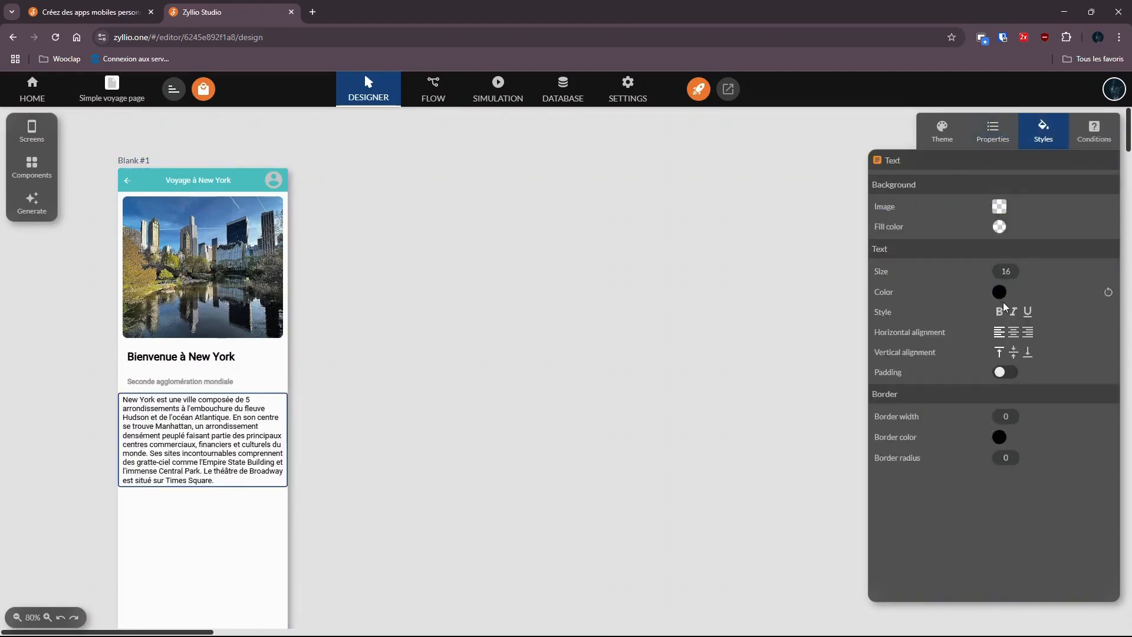
click(1006, 372)
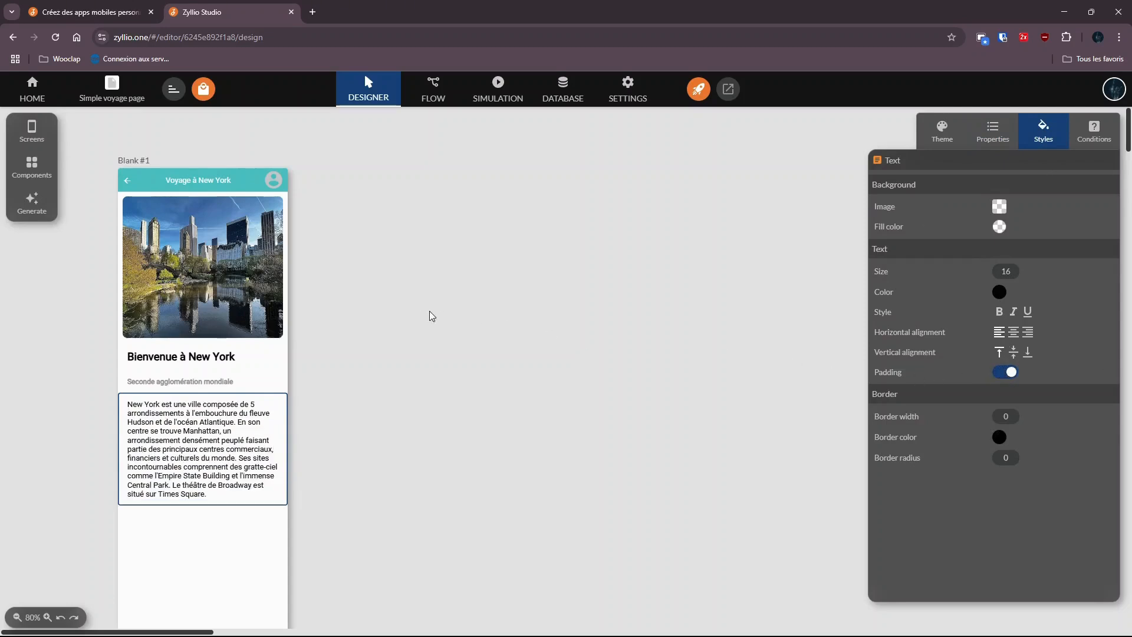
click(454, 306)
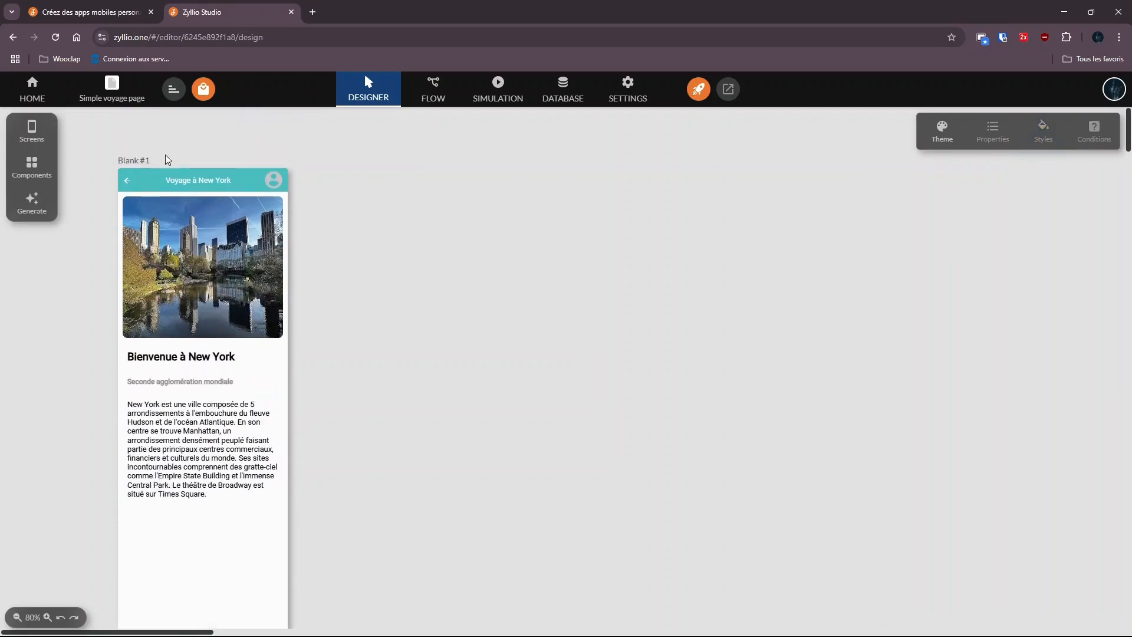
Add a fixed Image component below the New York description paragraph.
click(141, 159)
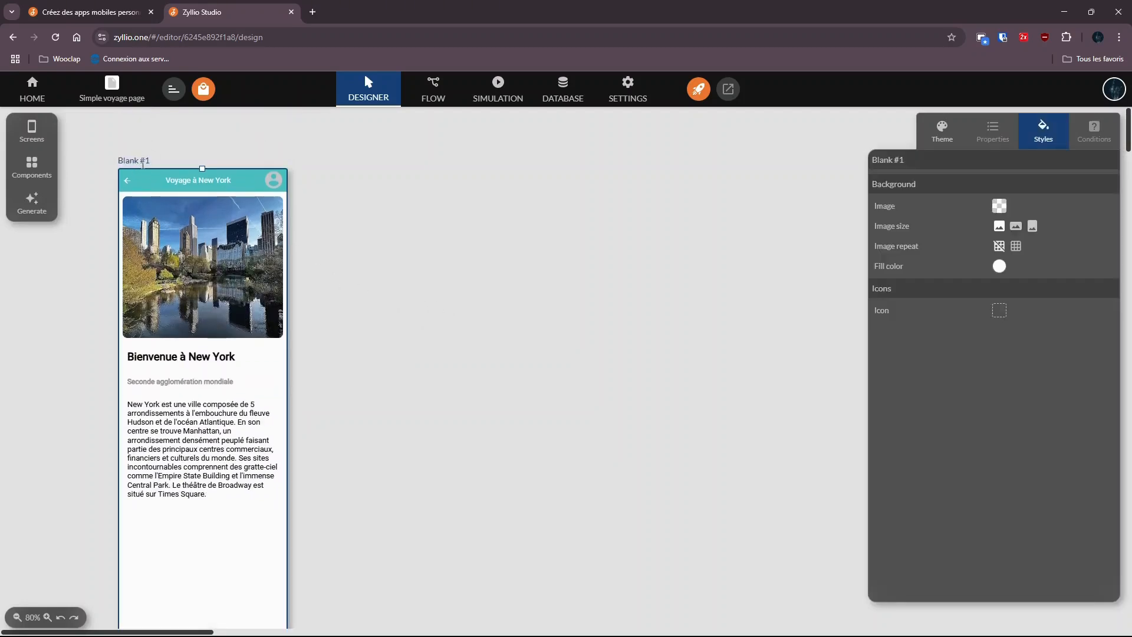
scroll(147, 171, down, 1)
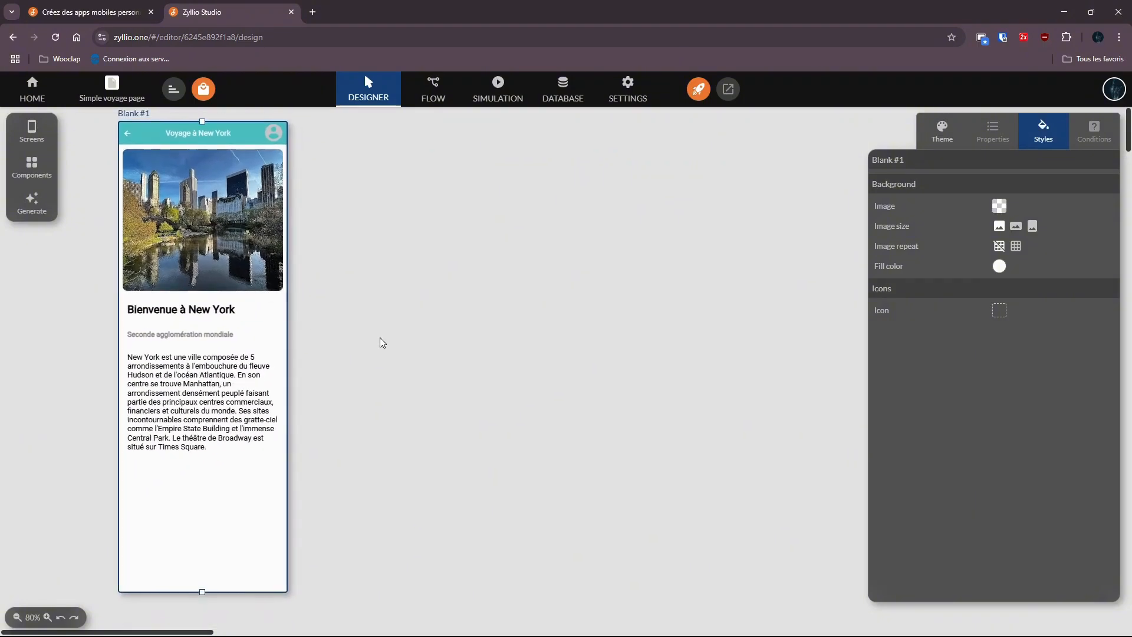
drag(380, 337, 376, 310)
click(33, 176)
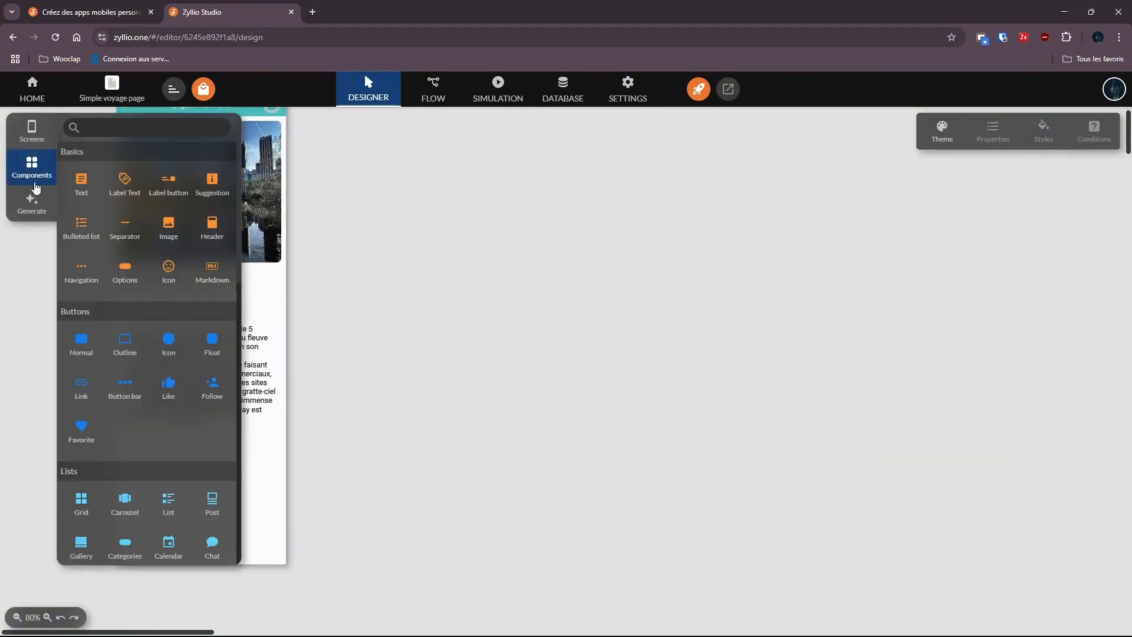
click(170, 226)
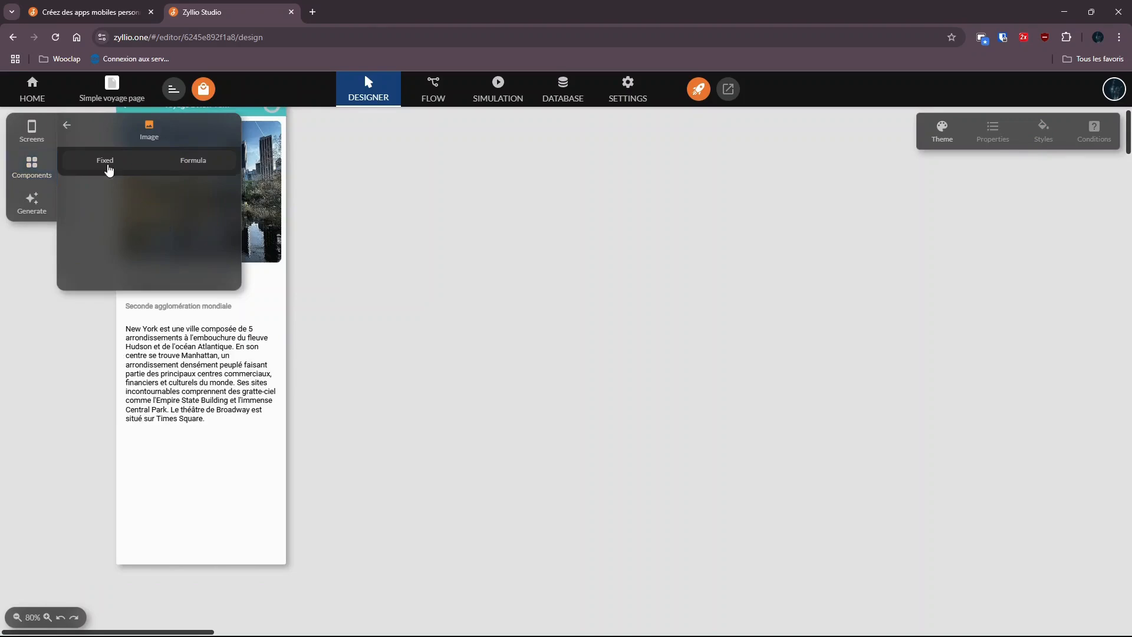
drag(147, 253, 199, 471)
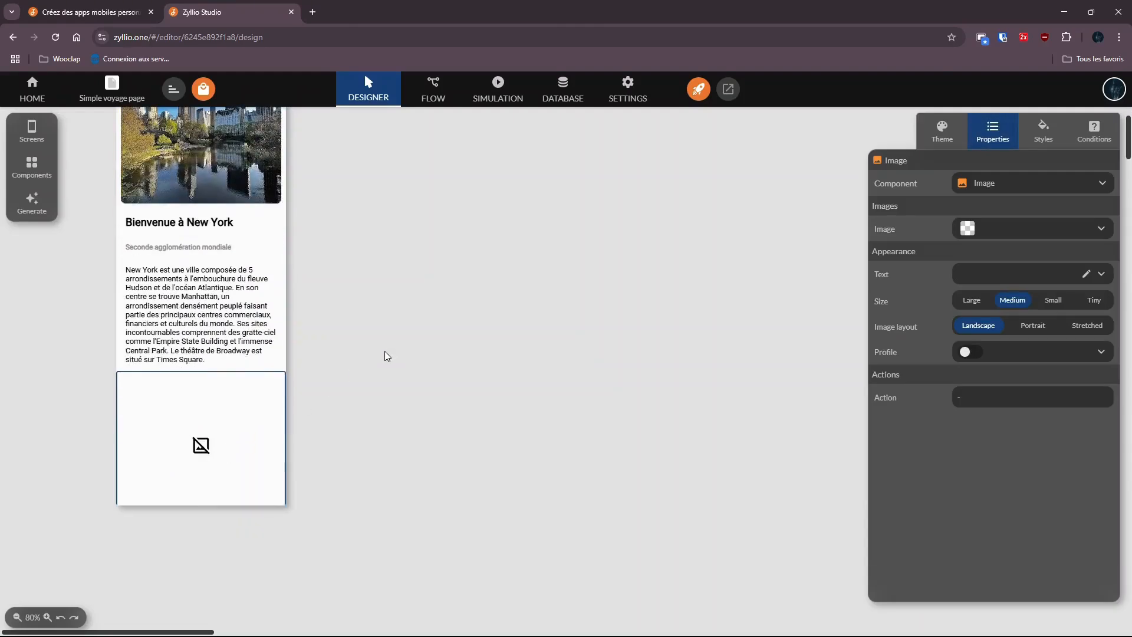
Extend the Blank #1 screen downward to leave free space below the empty image.
scroll(270, 270, up, 2)
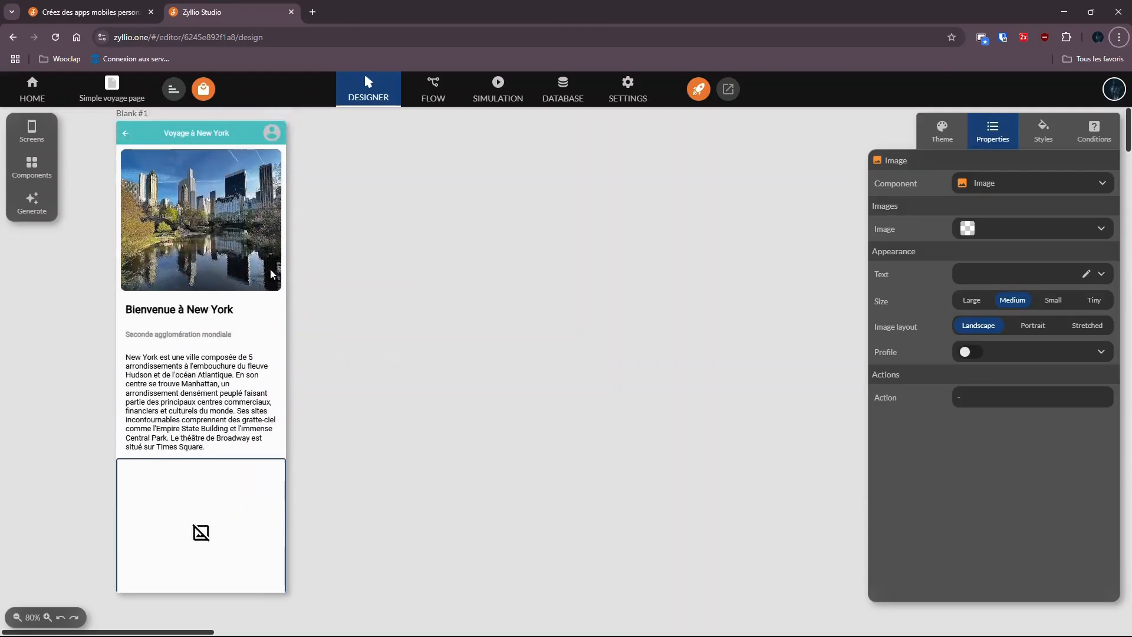
click(123, 116)
scroll(356, 405, down, 2)
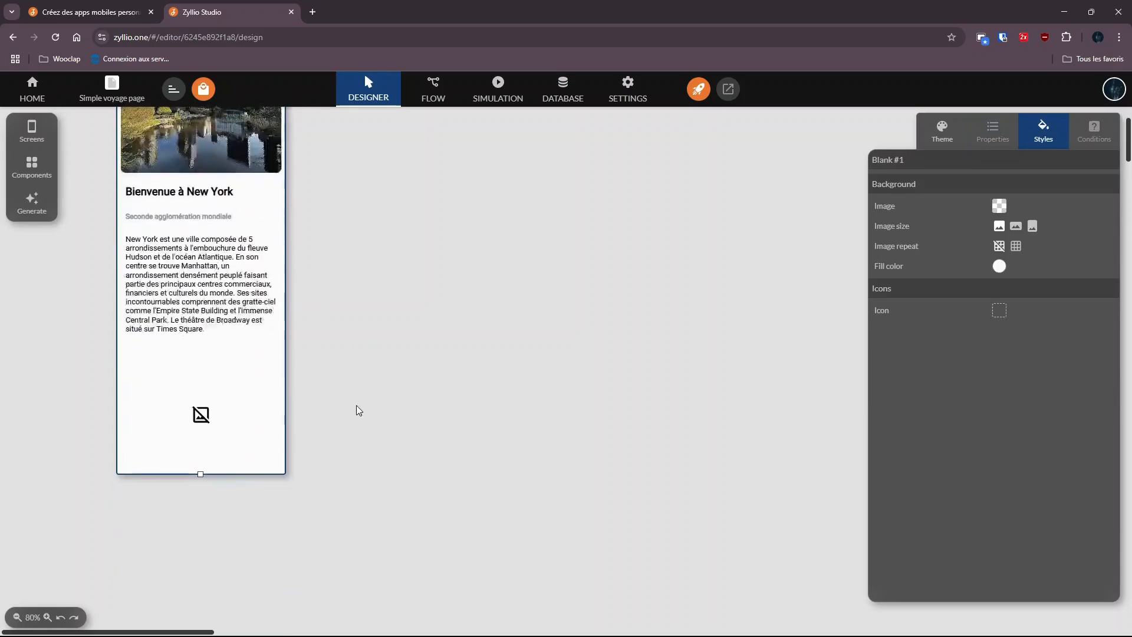
drag(200, 476, 203, 579)
Set the empty image to the New_york_times_square-terabass.jpg URL from the Notepad notes and use the Portrait image layout.
click(225, 382)
key(alt+Tab)
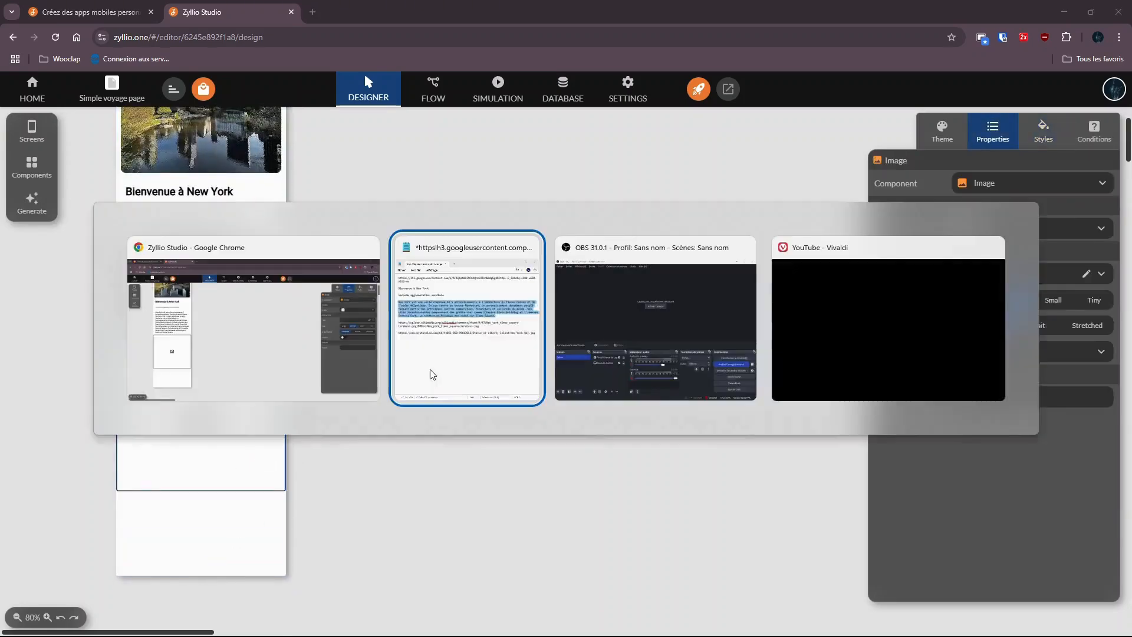
drag(706, 362, 434, 348)
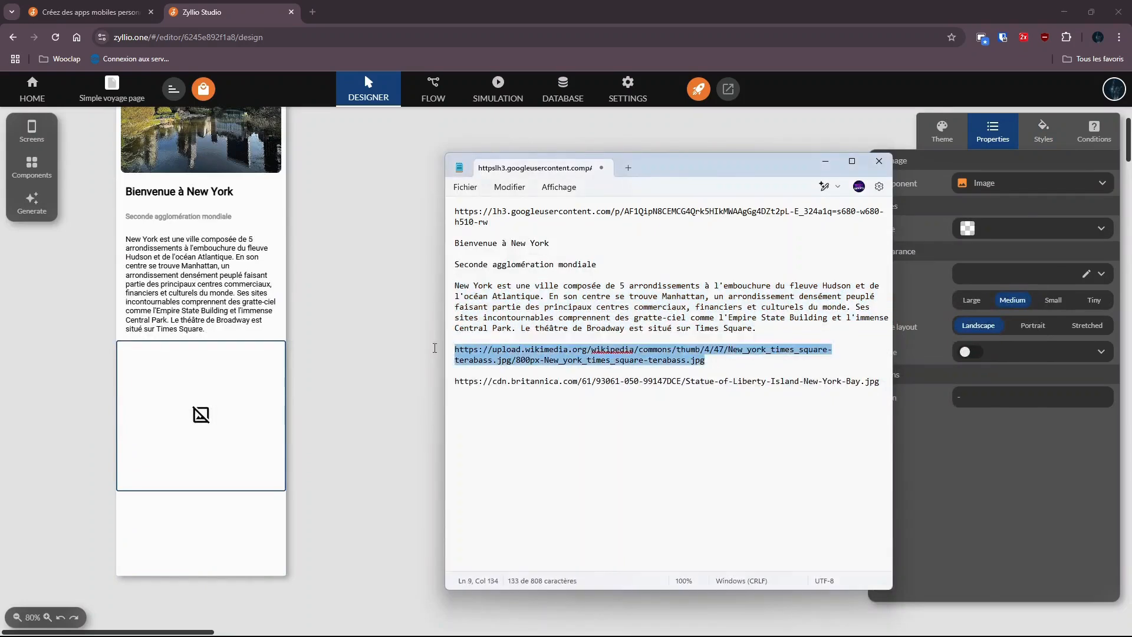
click(219, 395)
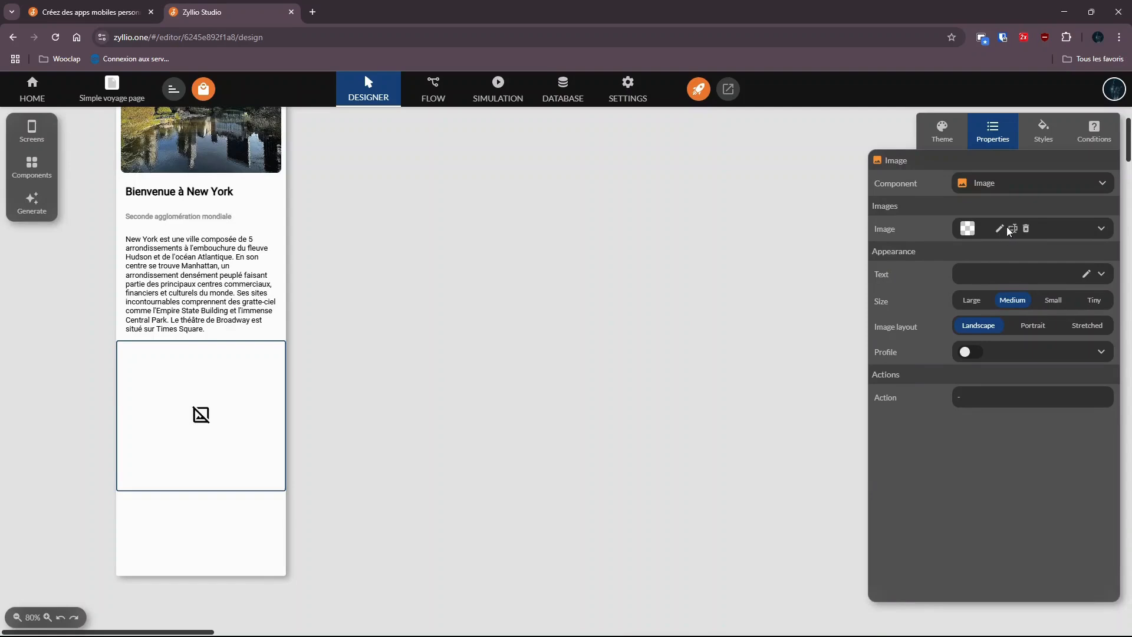
click(1011, 230)
key(ctrl+v)
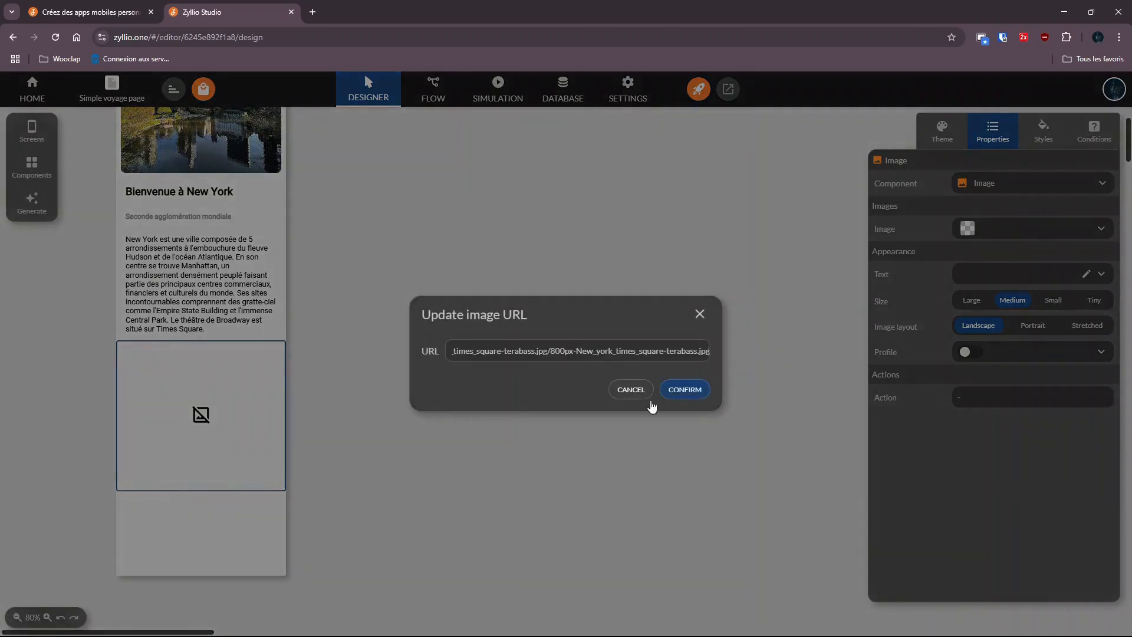
click(700, 389)
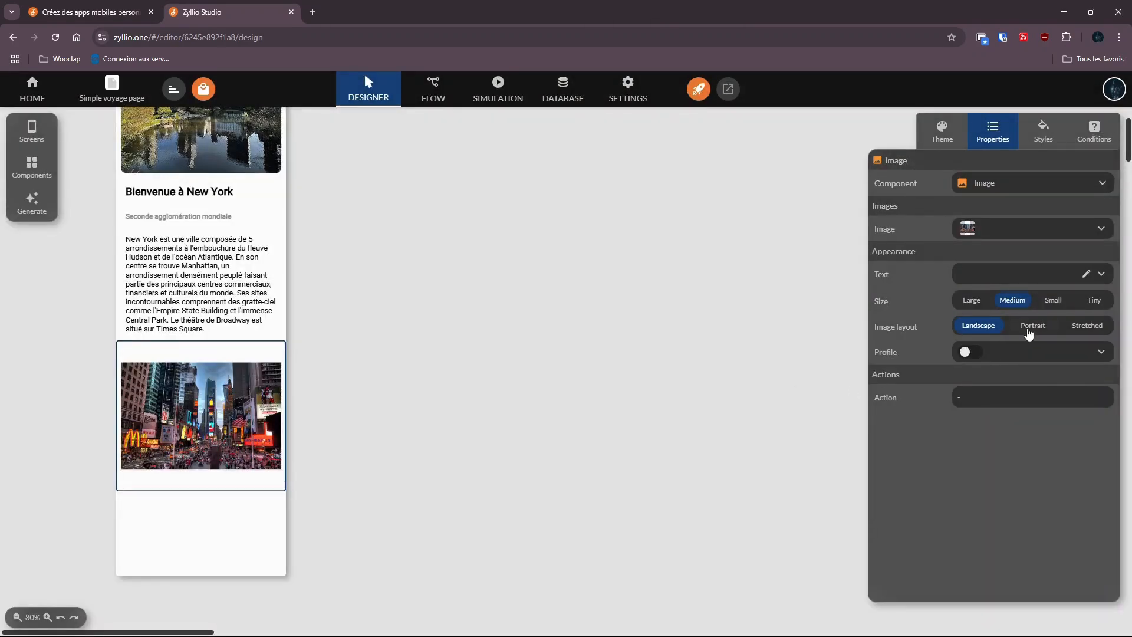
click(1032, 327)
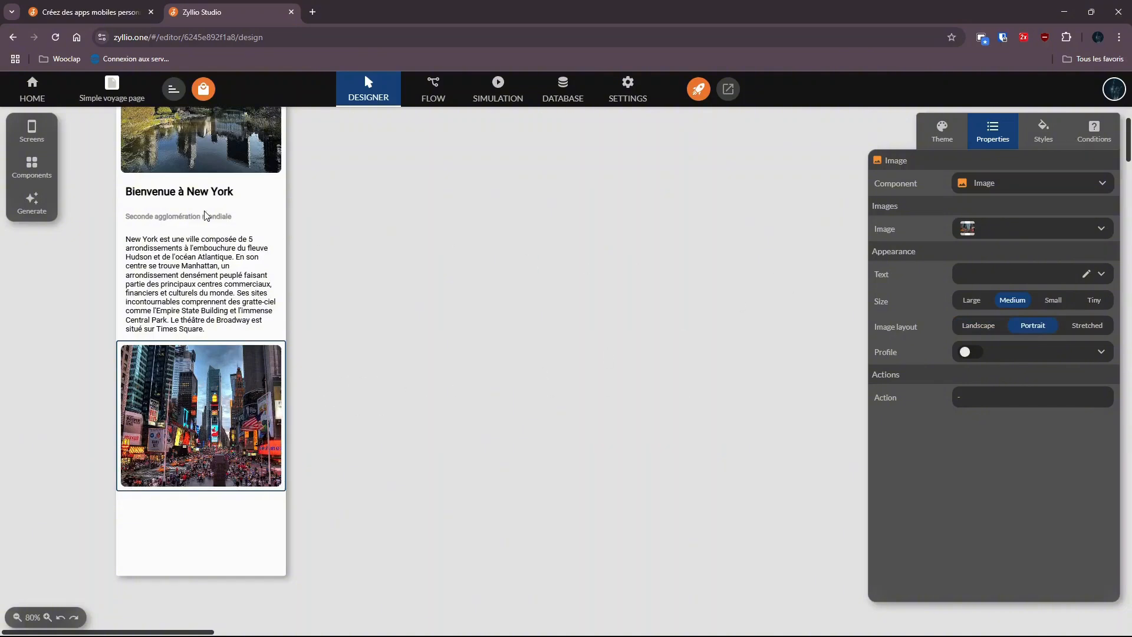
Add a fixed Statistic component below the Times Square image.
click(28, 171)
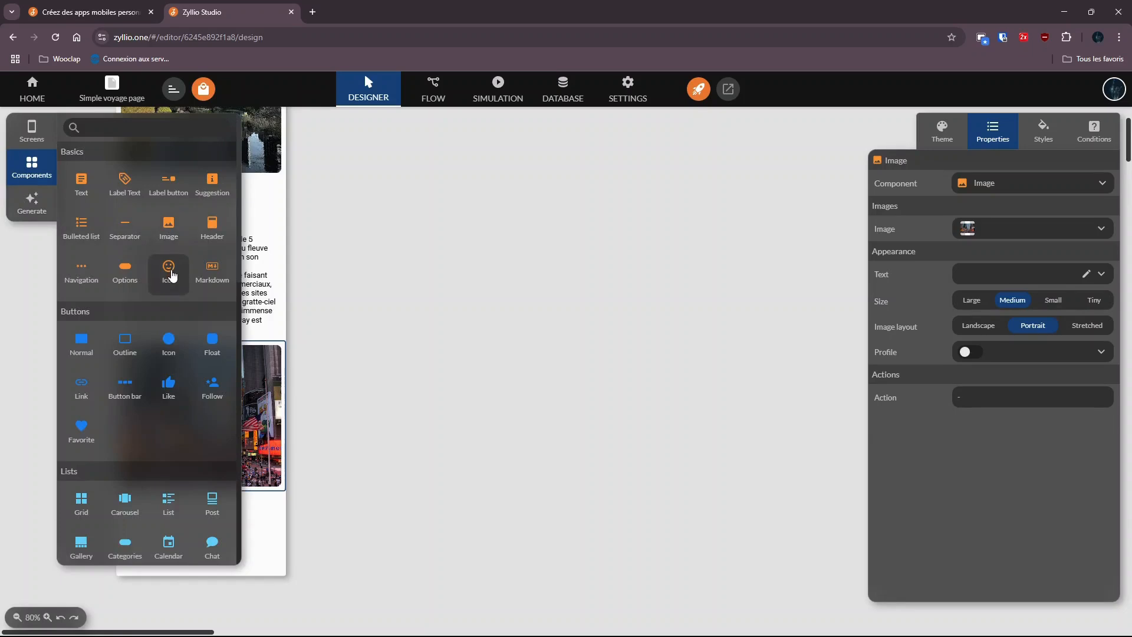
scroll(171, 275, down, 3)
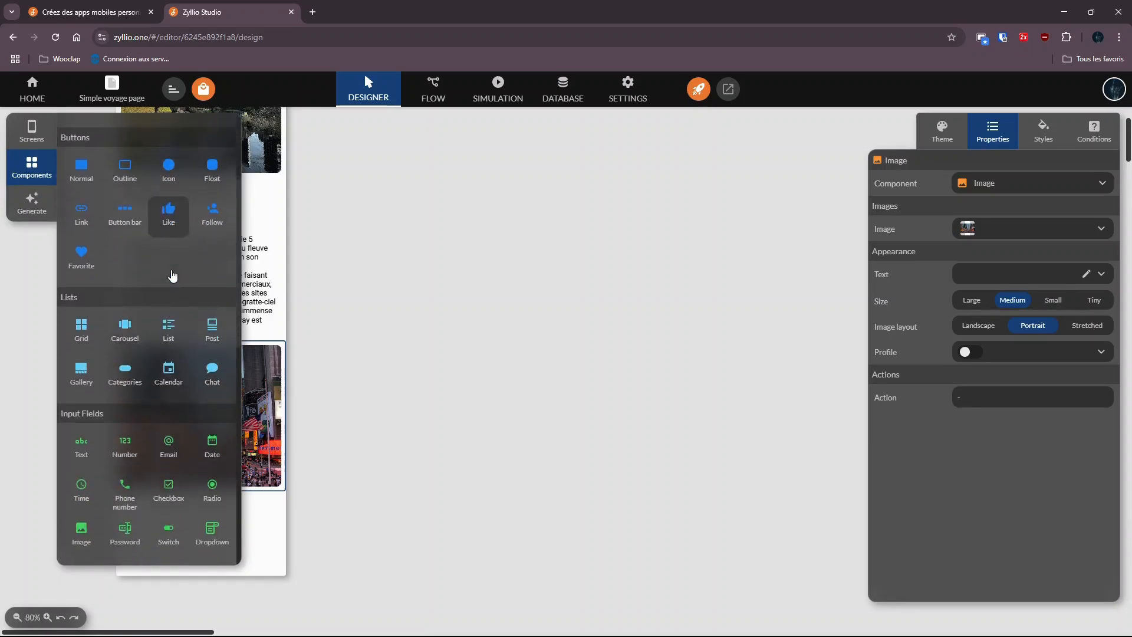
scroll(171, 275, down, 3)
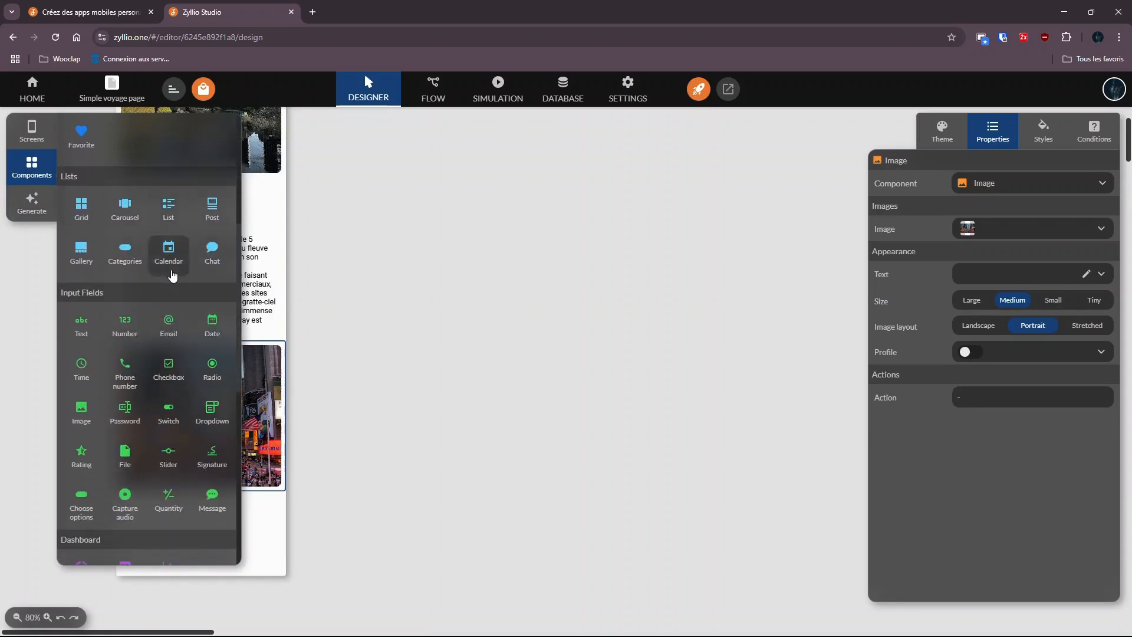
scroll(172, 275, down, 2)
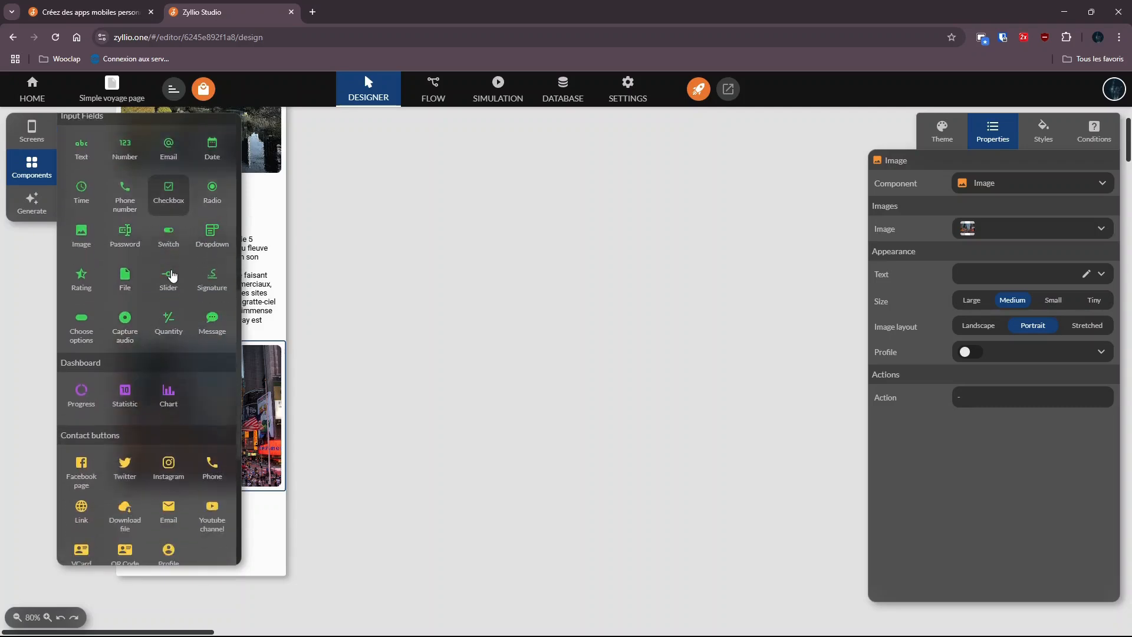
scroll(171, 275, down, 1)
scroll(171, 275, up, 3)
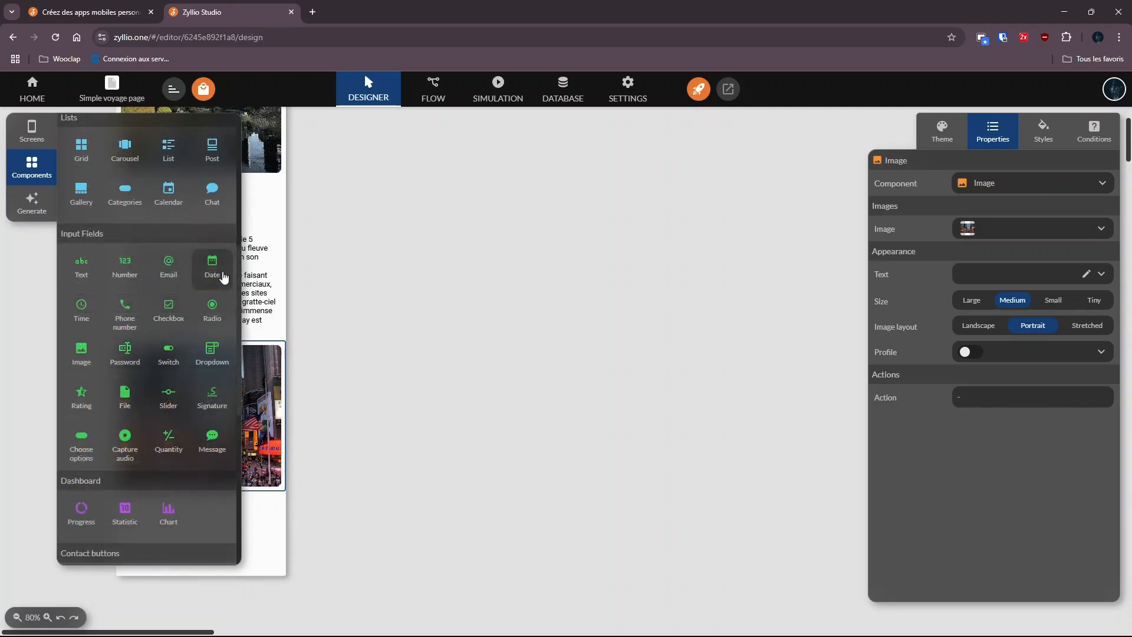
scroll(189, 376, down, 1)
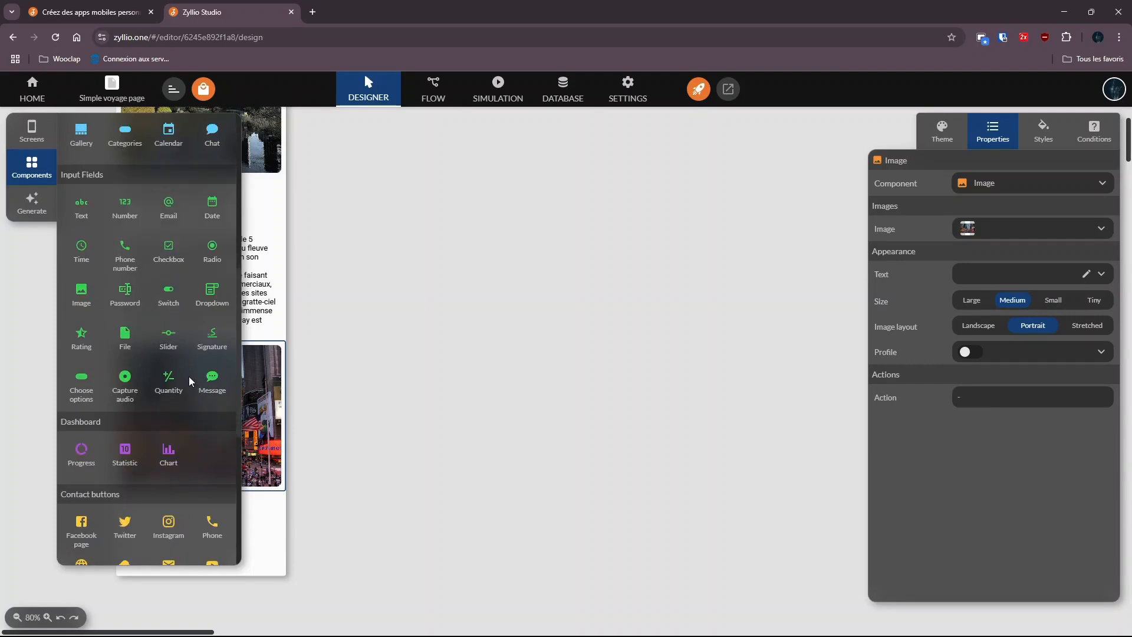
click(118, 458)
click(96, 158)
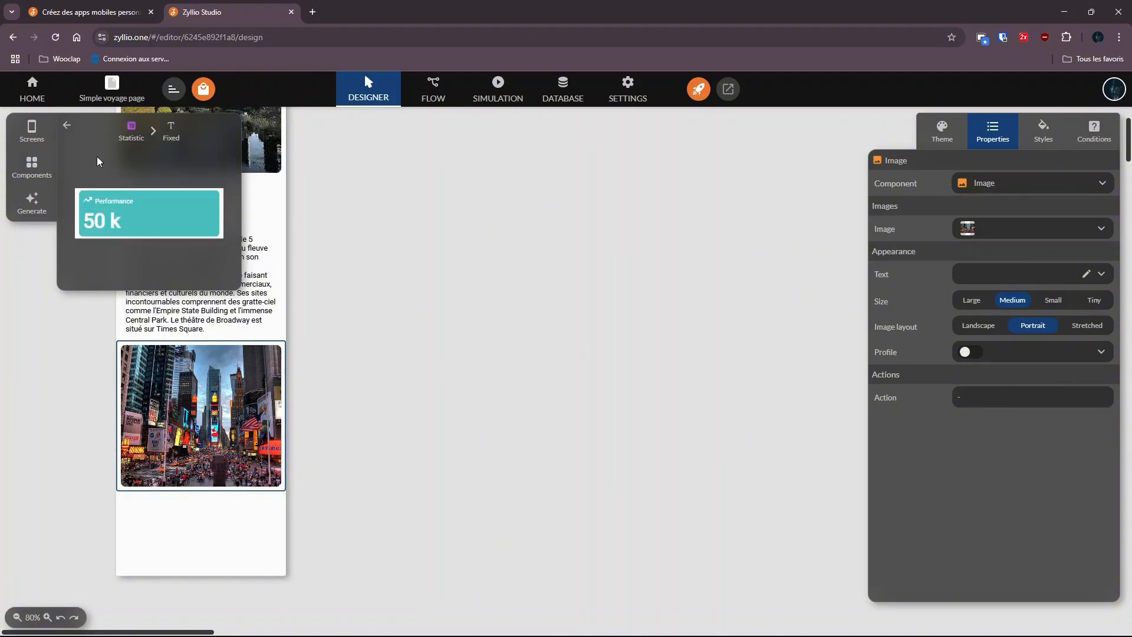
drag(118, 228, 165, 522)
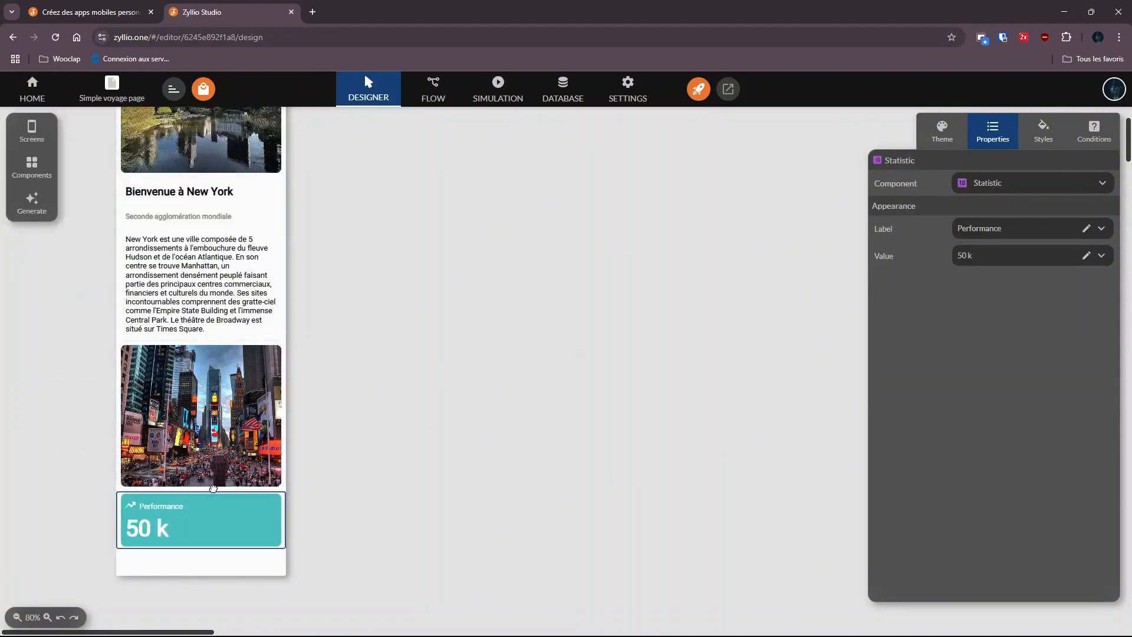
Extend the Blank #1 screen downward to leave free space below the statistic.
click(238, 559)
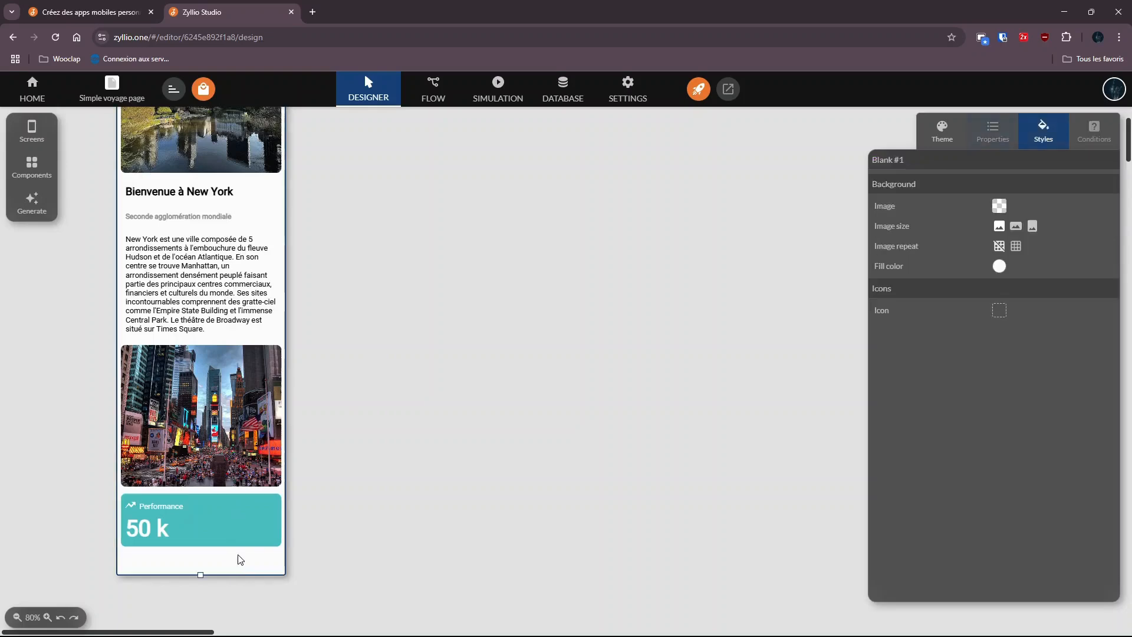
click(202, 570)
scroll(431, 422, down, 4)
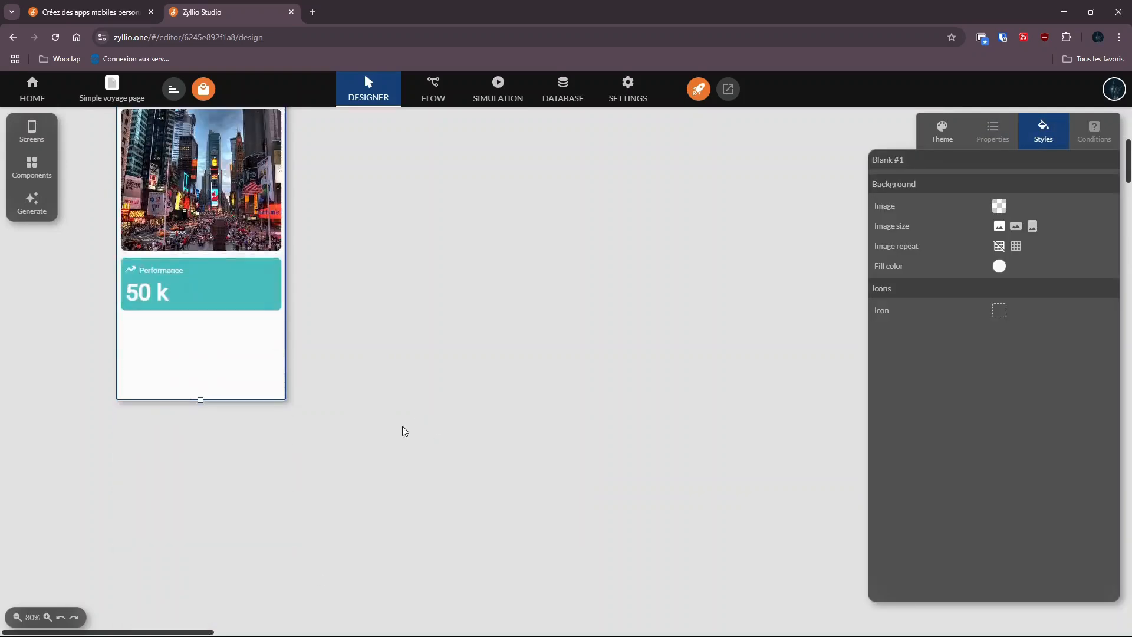
drag(201, 399, 199, 521)
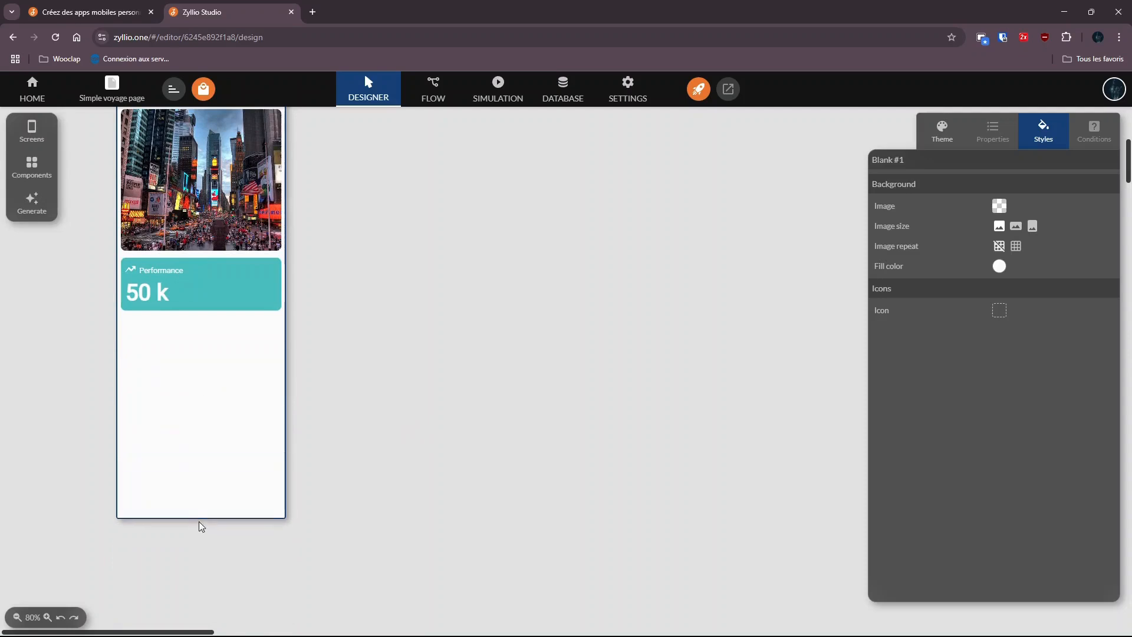
Set the statistic's label to Visiteurs and its value to 250 M.
click(202, 286)
double_click(1015, 229)
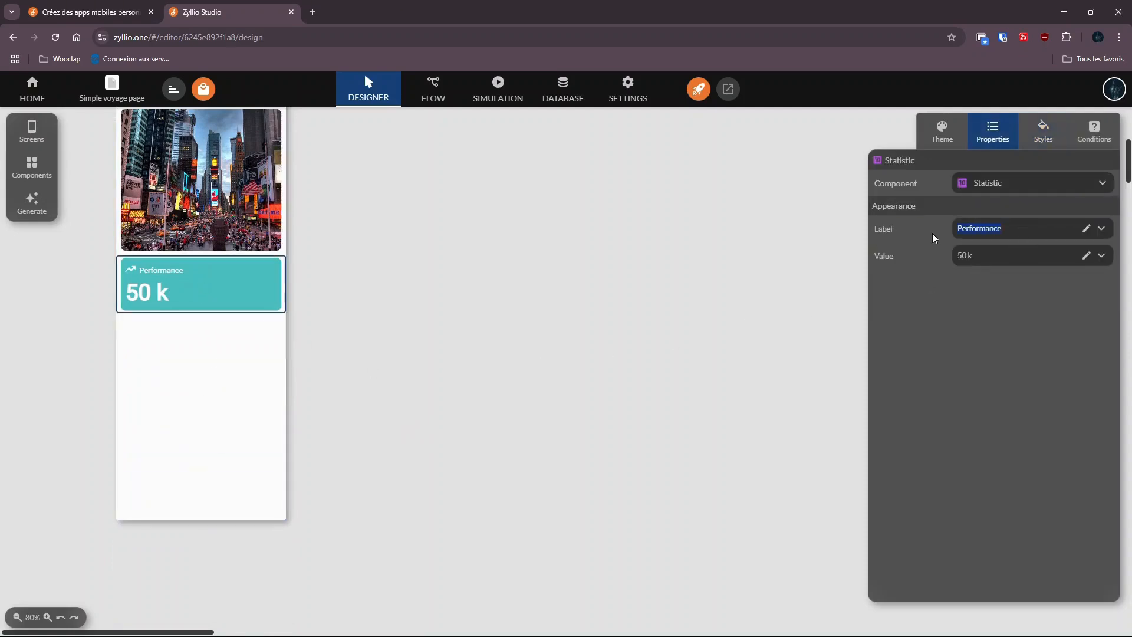
text(Visite)
text(urs)
text(250)
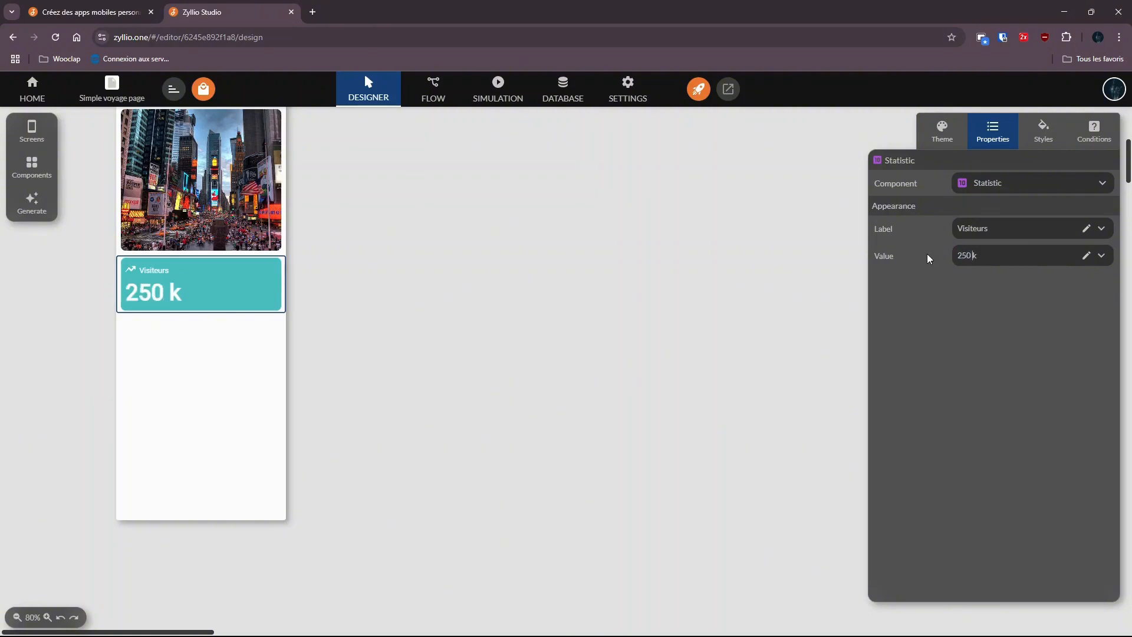
key(BackSpace)
text(M)
Search the icons for "peo" and set the solid three-person group as the Visiteurs statistic's leading icon.
click(1043, 131)
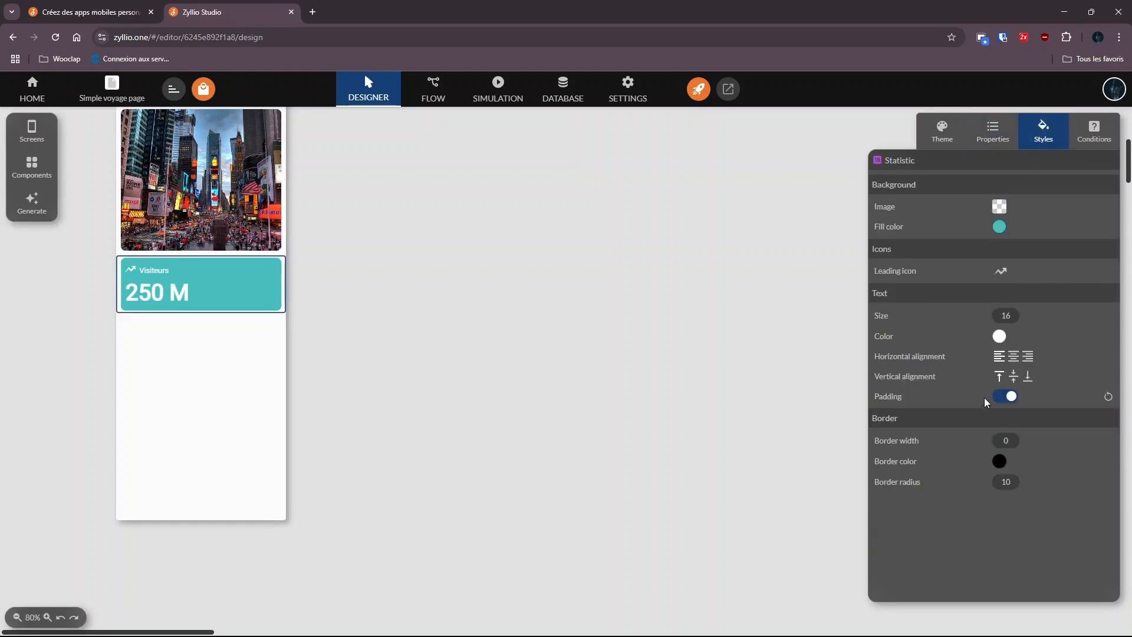
click(1000, 270)
click(865, 209)
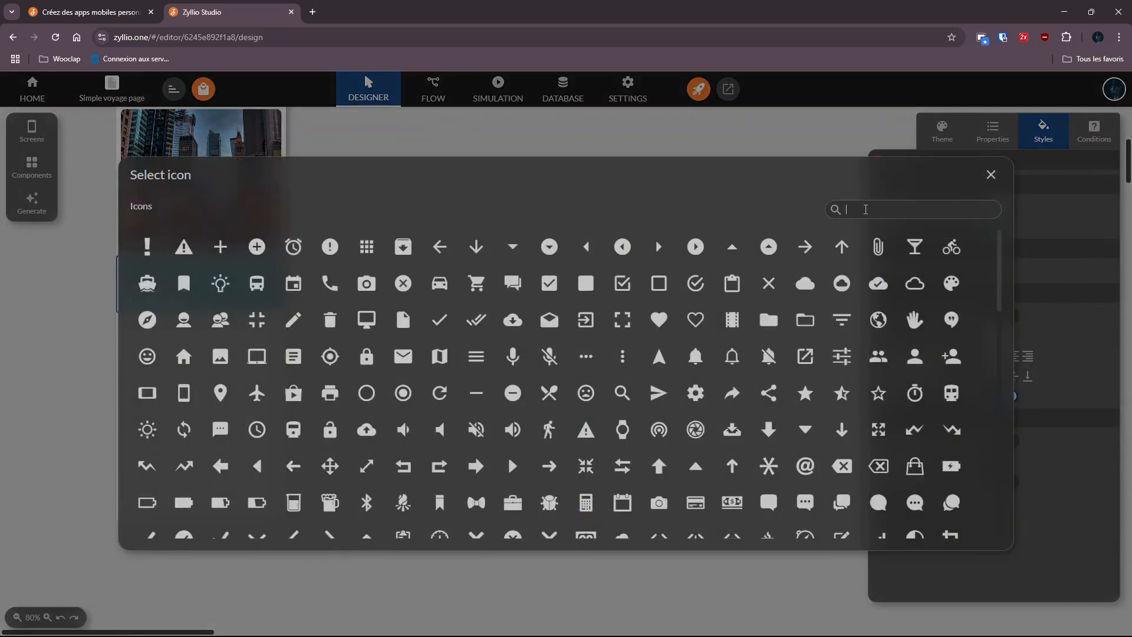
text(ped)
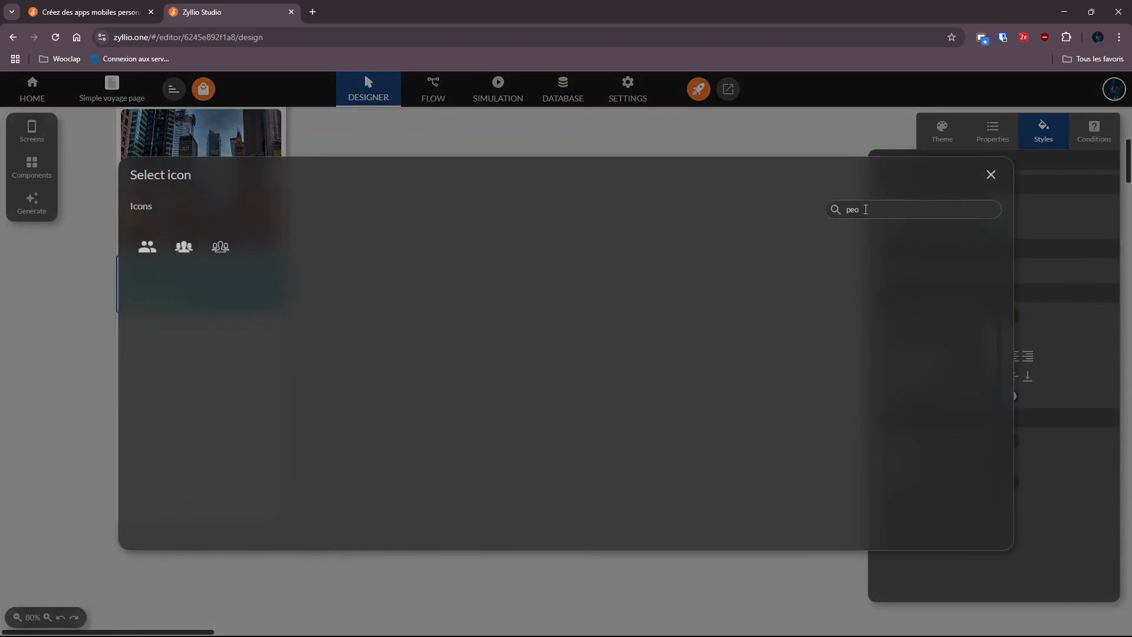
click(184, 246)
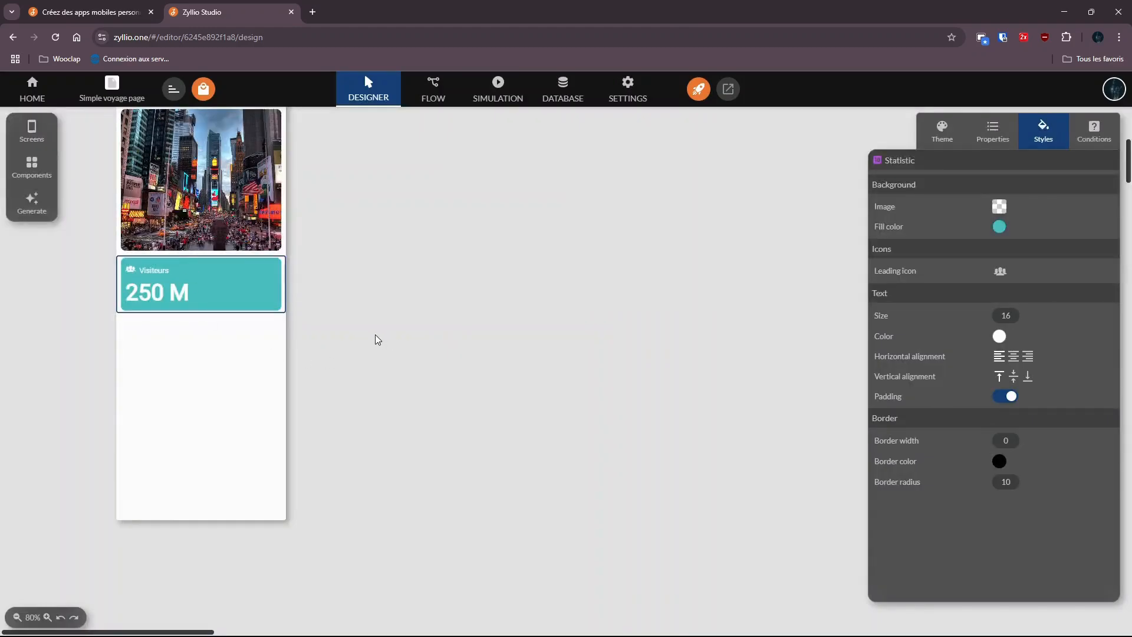
Add a fixed Image component below the Visiteurs statistic.
click(32, 168)
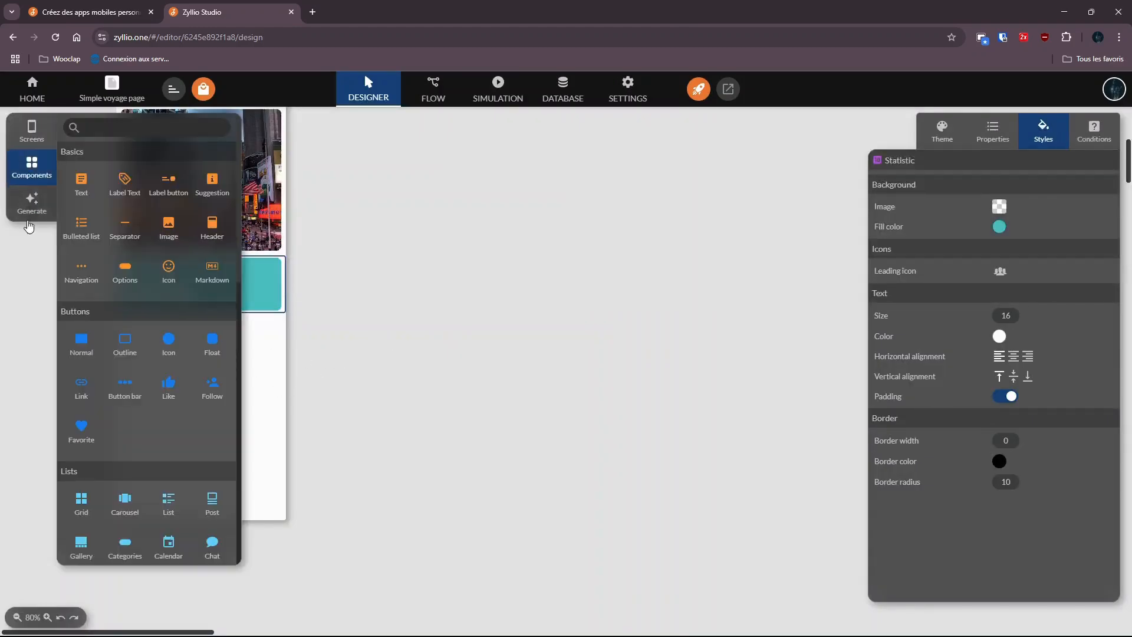
click(170, 230)
click(101, 158)
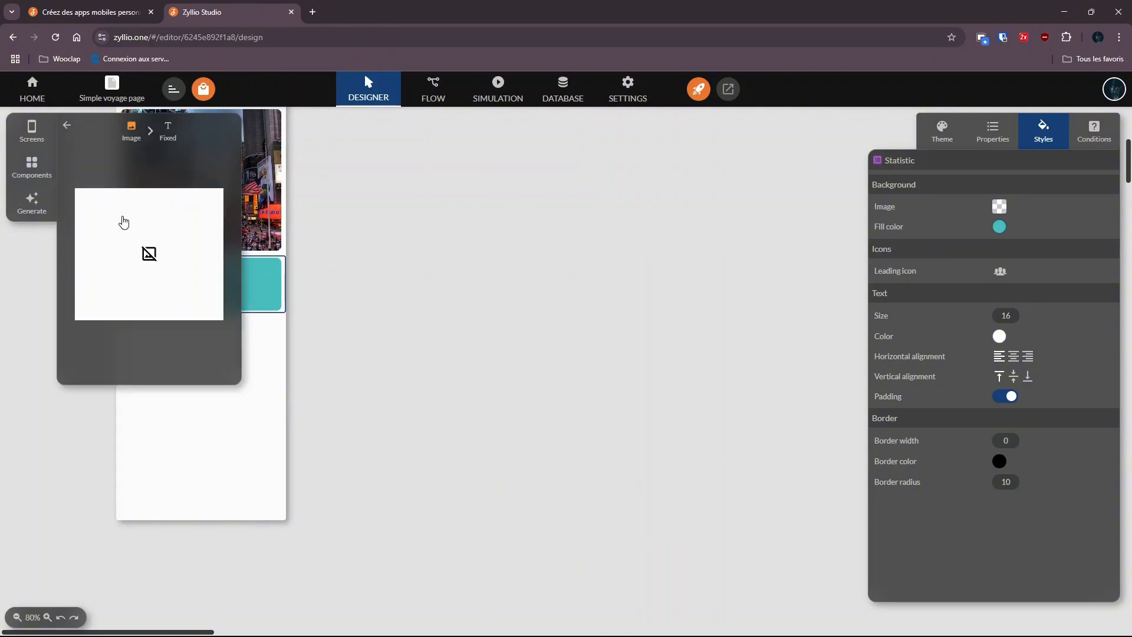
drag(124, 221, 197, 366)
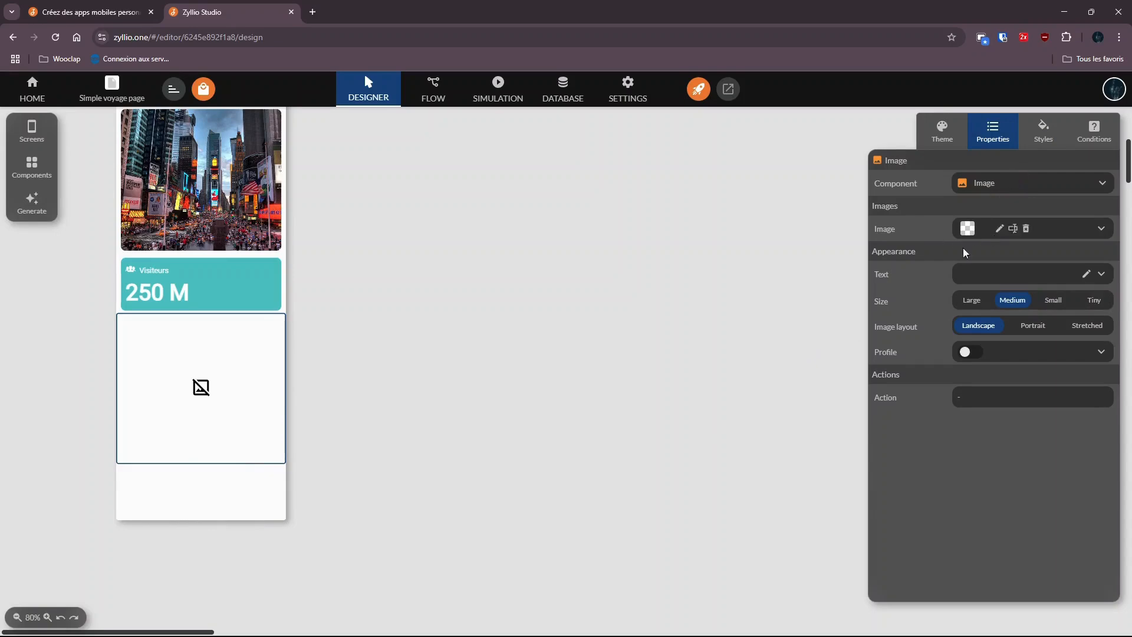
Set the empty image to the Statue-of-Liberty-Island-New-York-Bay.jpg URL from the Notepad notes and use the Portrait image layout.
key(alt+Tab)
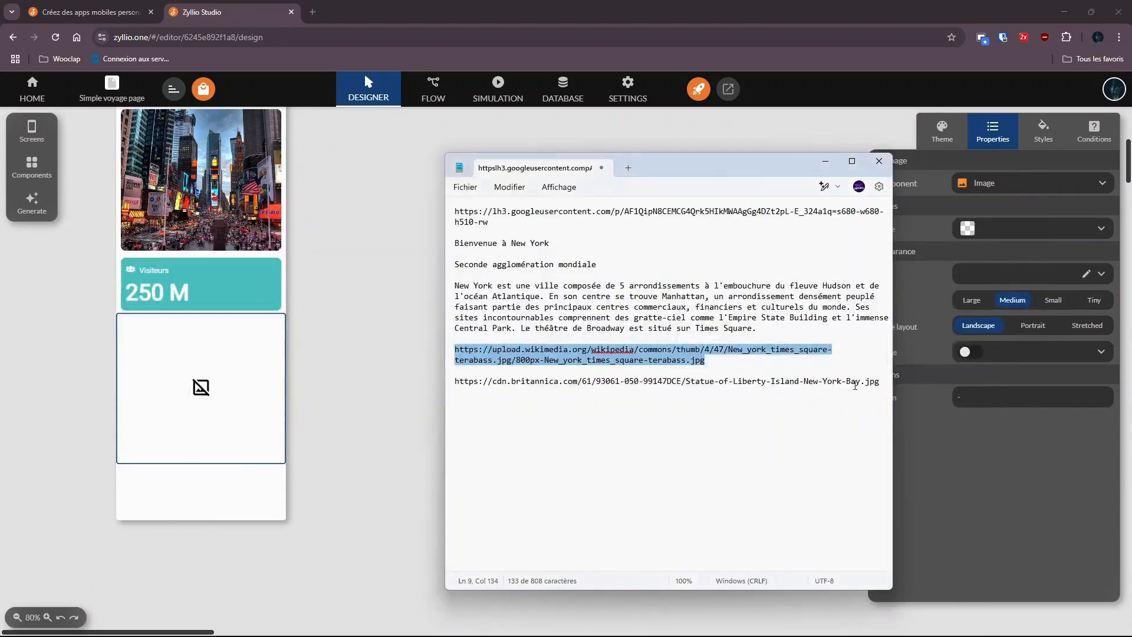
drag(880, 381, 441, 383)
click(165, 391)
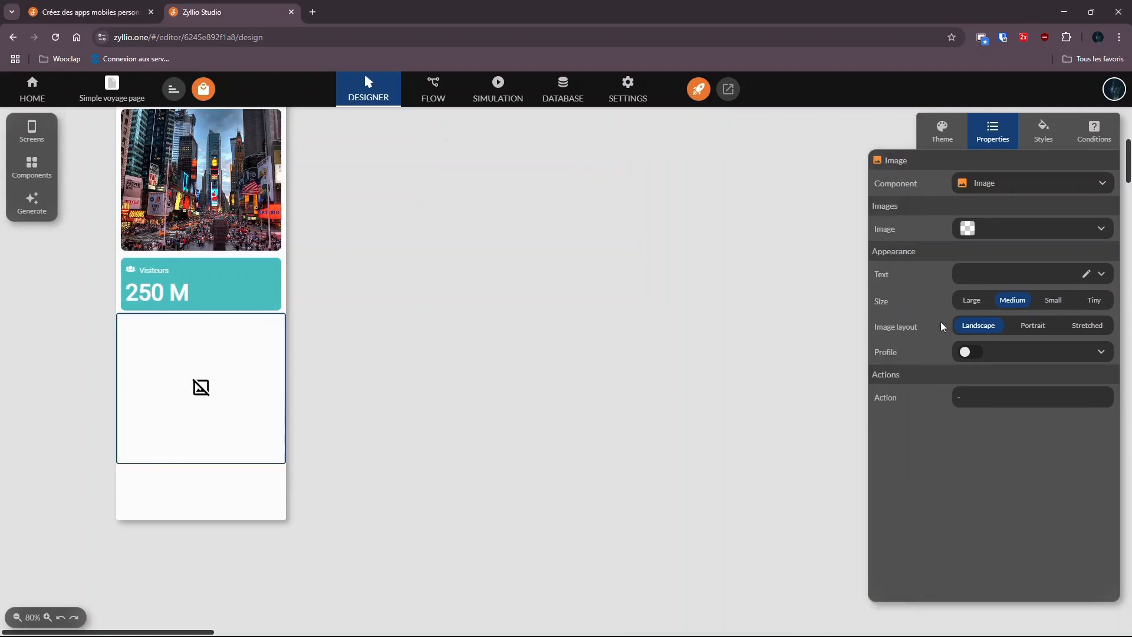
click(1013, 229)
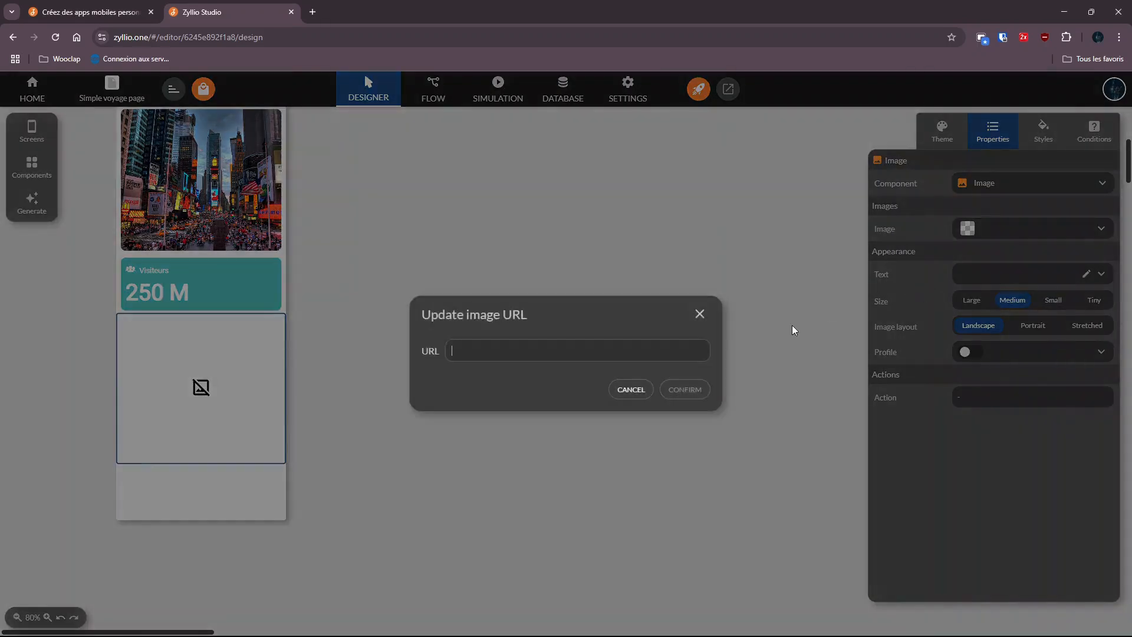
key(ctrl+v)
click(688, 390)
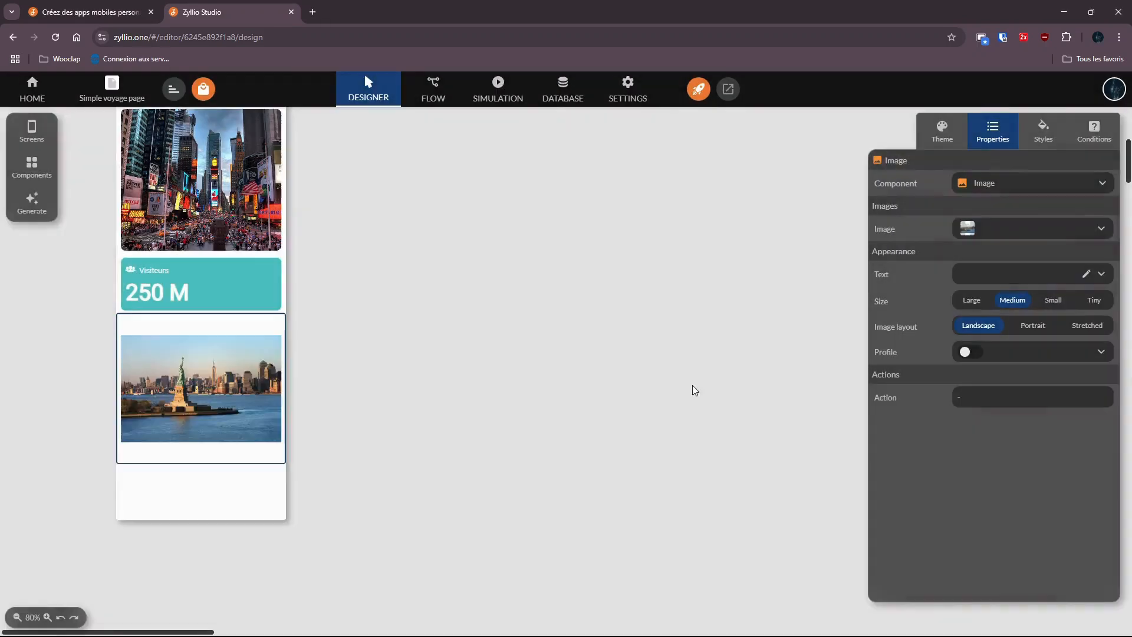
click(1025, 325)
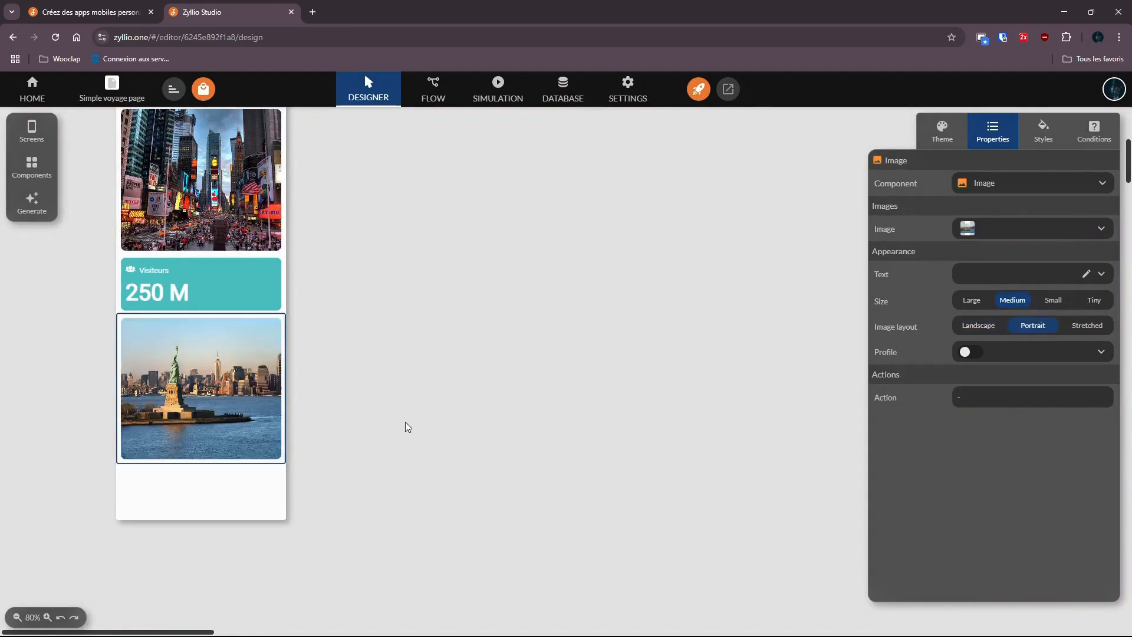
Add a Normal button with a custom action below the Statue of Liberty image and set its text to Réserver.
click(31, 168)
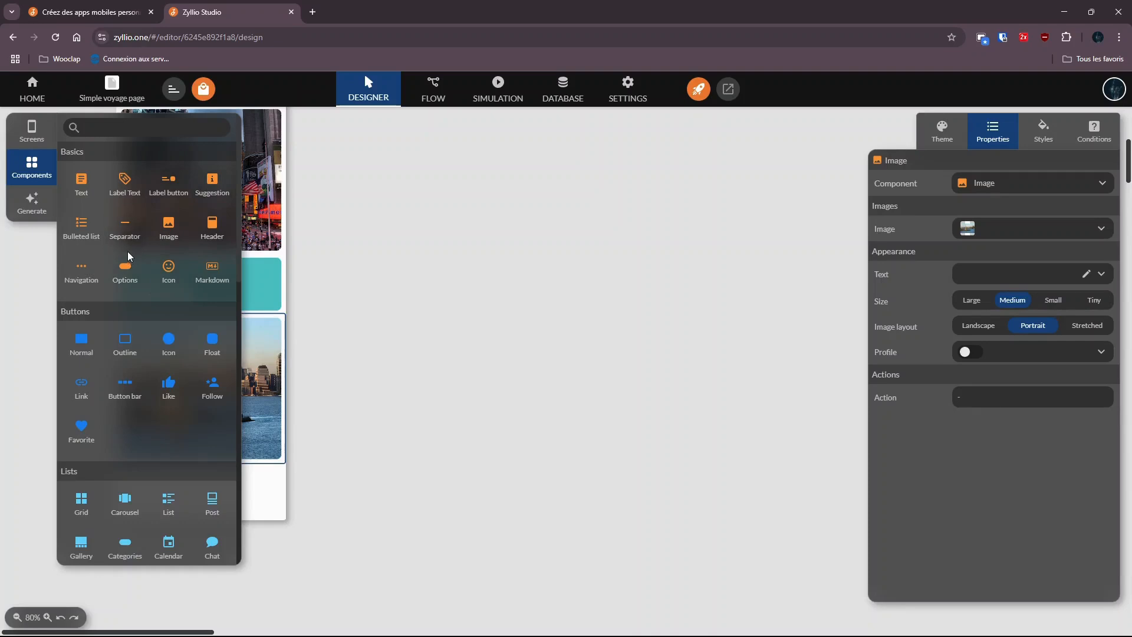
click(83, 337)
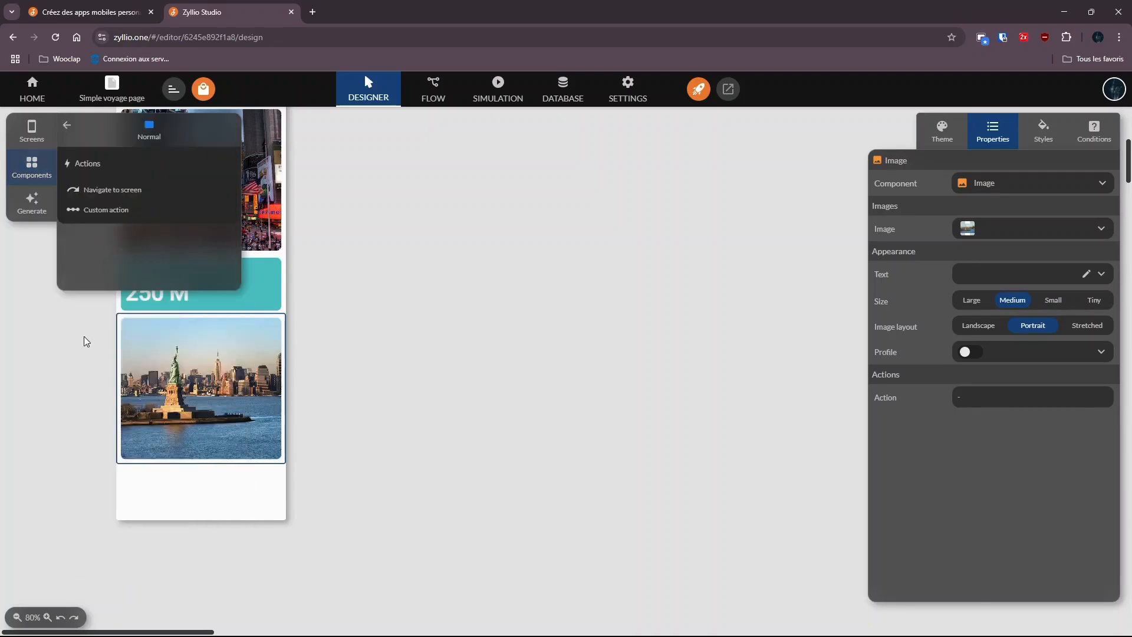
click(101, 210)
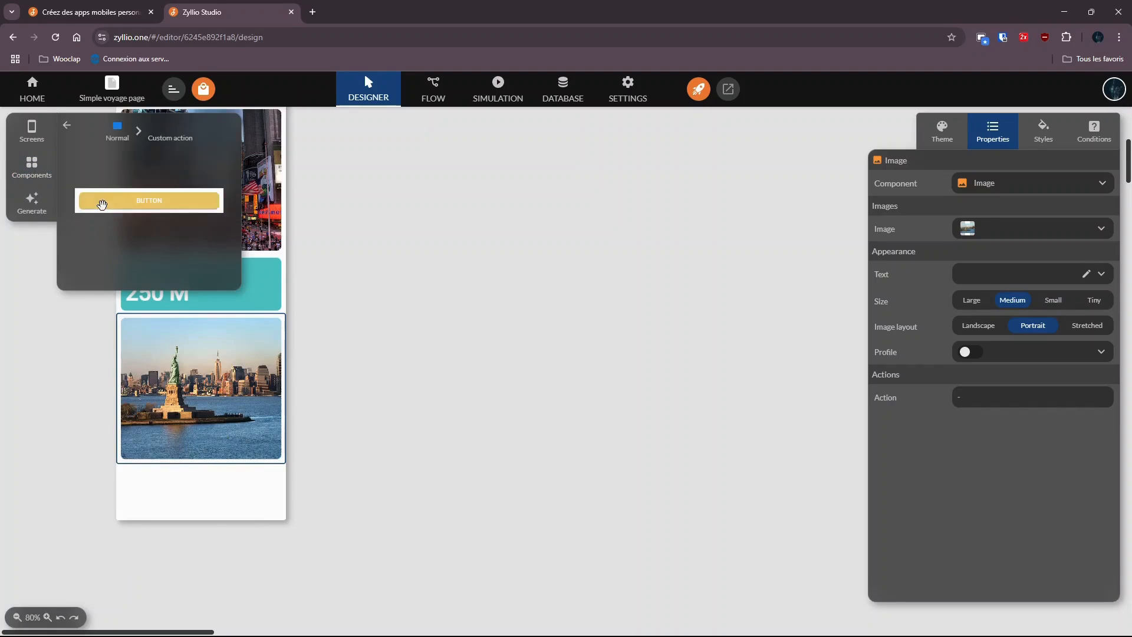
drag(126, 203, 173, 475)
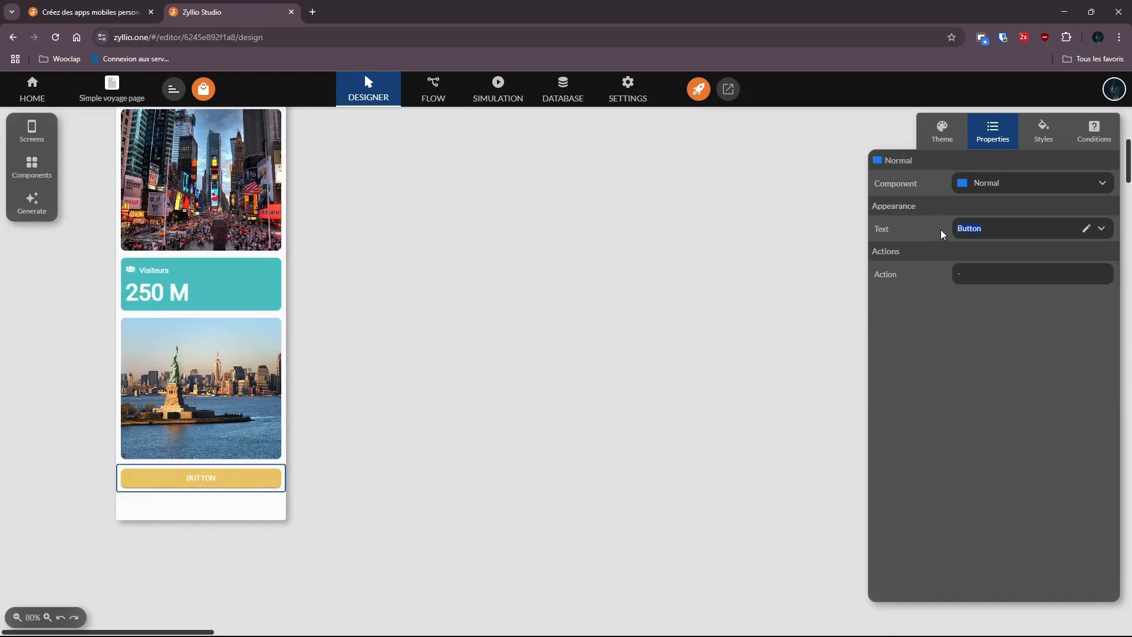
text(Réserver)
Change the theme's secondary color to a slightly deeper yellow, #eac14cff.
click(942, 131)
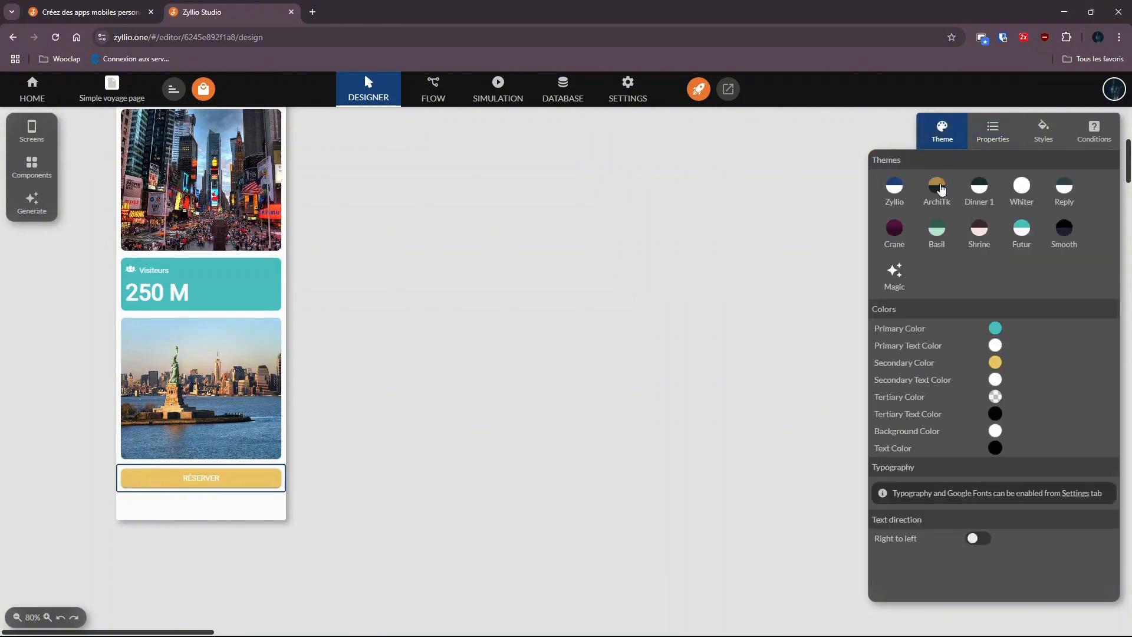
click(994, 361)
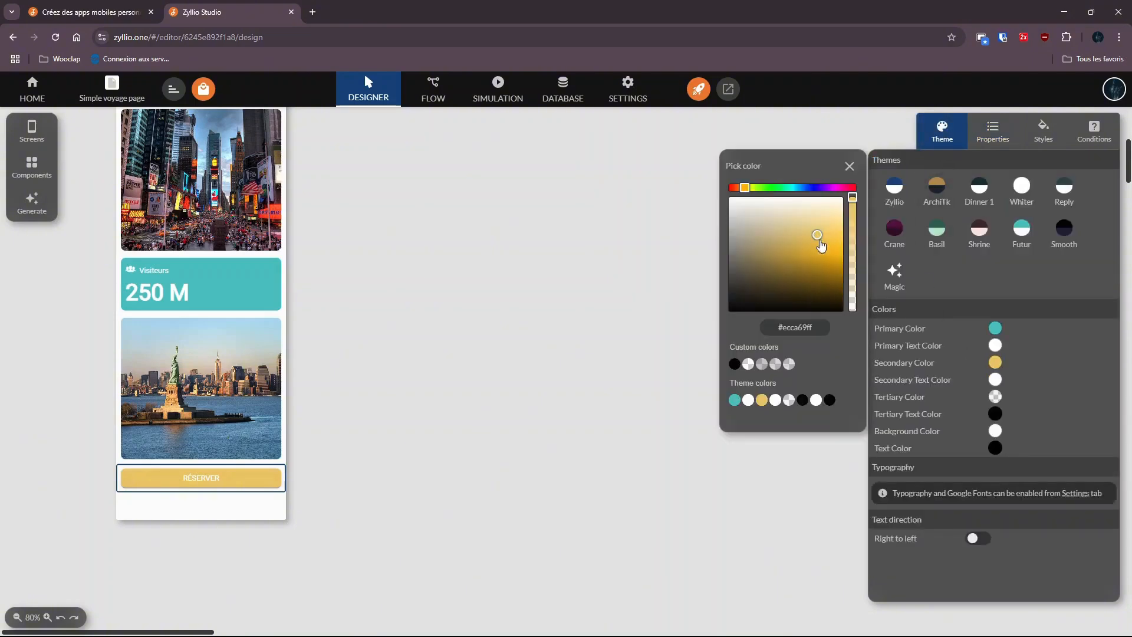
drag(821, 248, 823, 257)
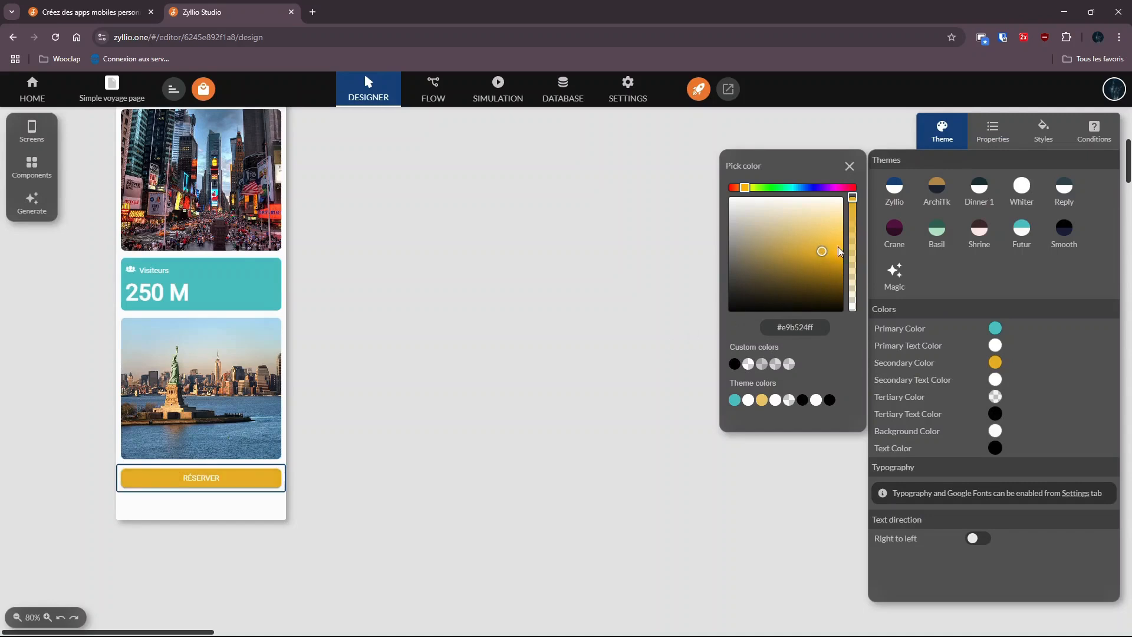
drag(814, 250, 819, 242)
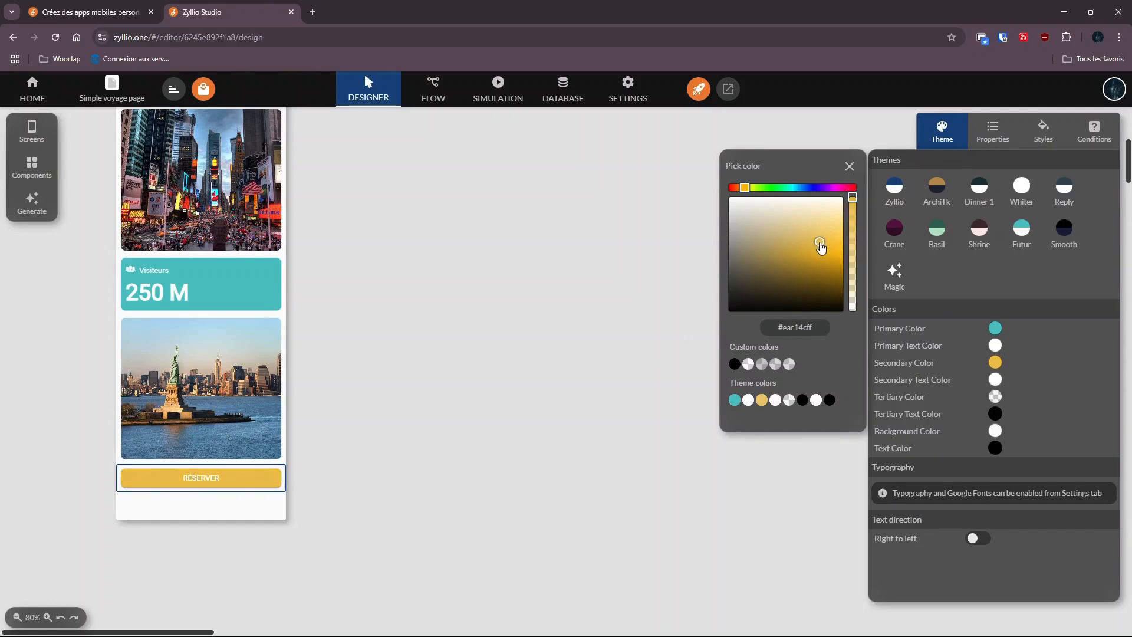
click(763, 482)
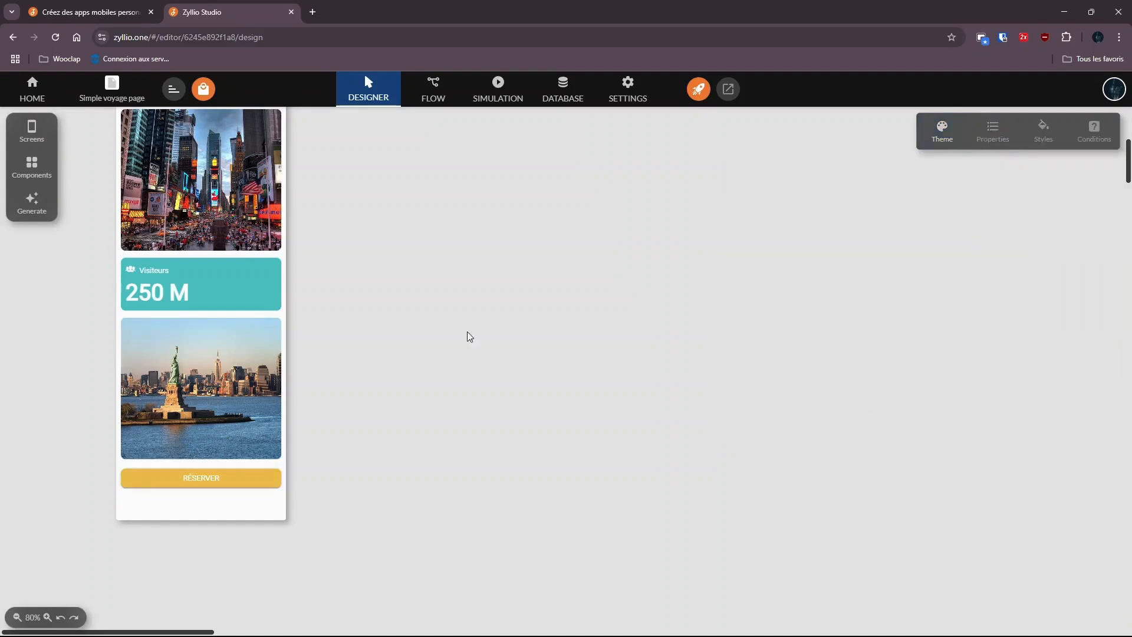
Increase the Réserver button's border radius so that its ends are fully rounded.
click(254, 483)
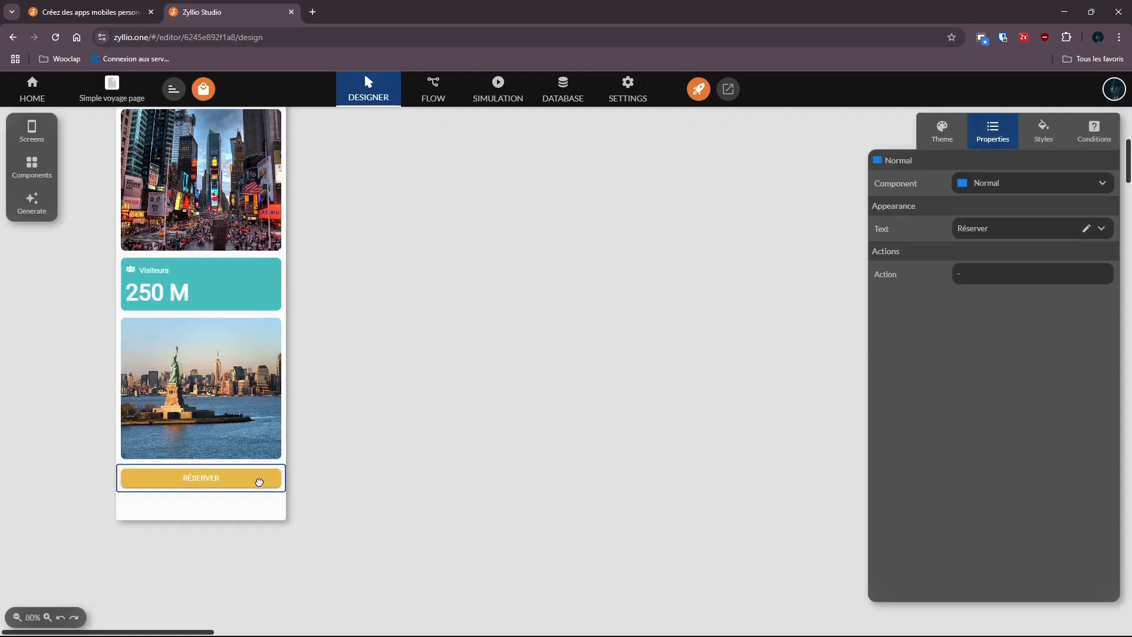
click(1042, 131)
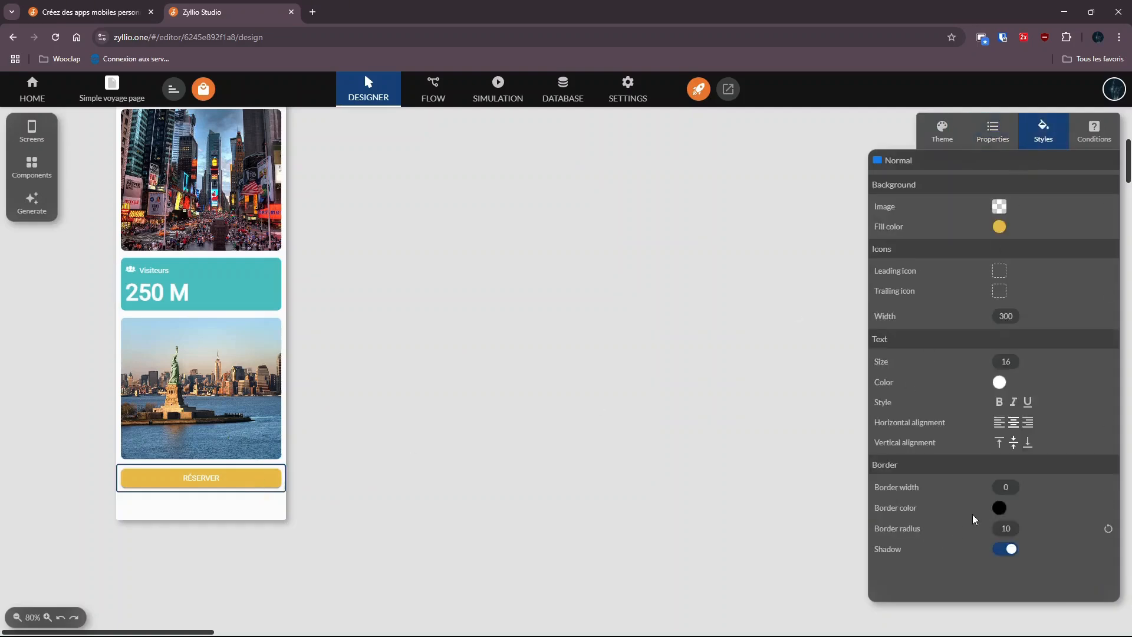
mouse_move(997, 494)
click(1040, 528)
click(479, 359)
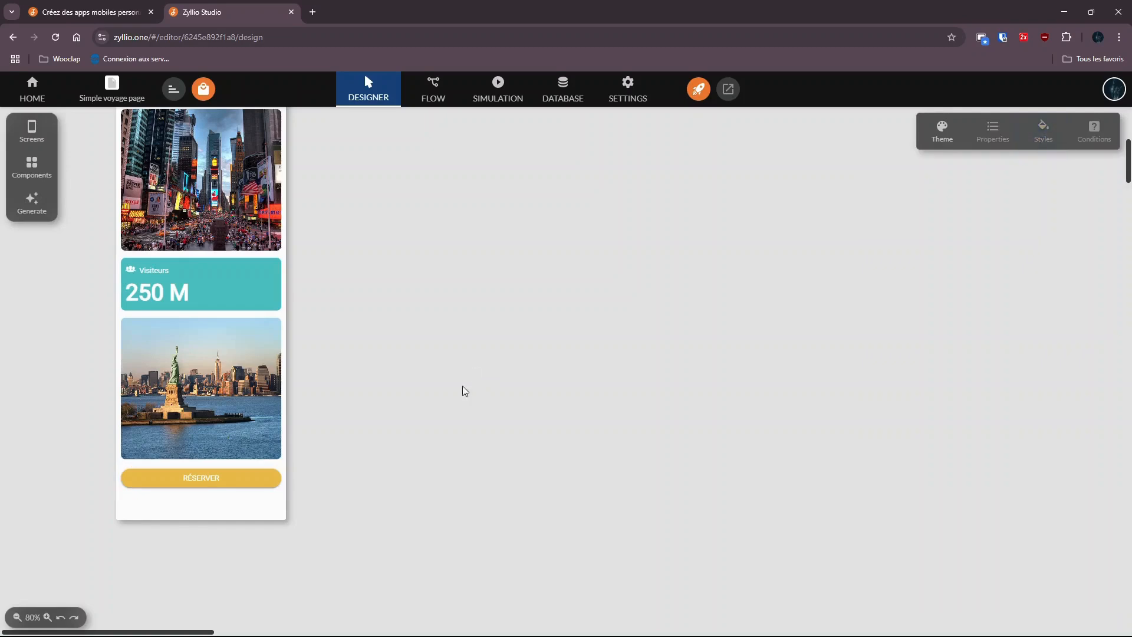
Run the app simulation, look through the whole New York page and try the Réserver button.
scroll(429, 406, up, 5)
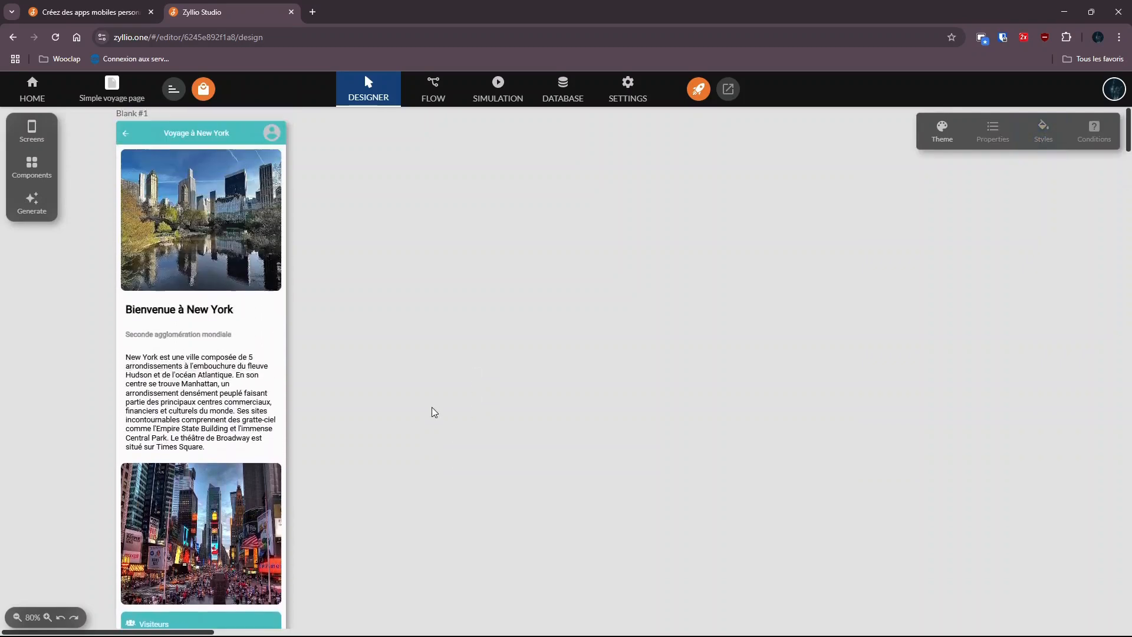
click(502, 89)
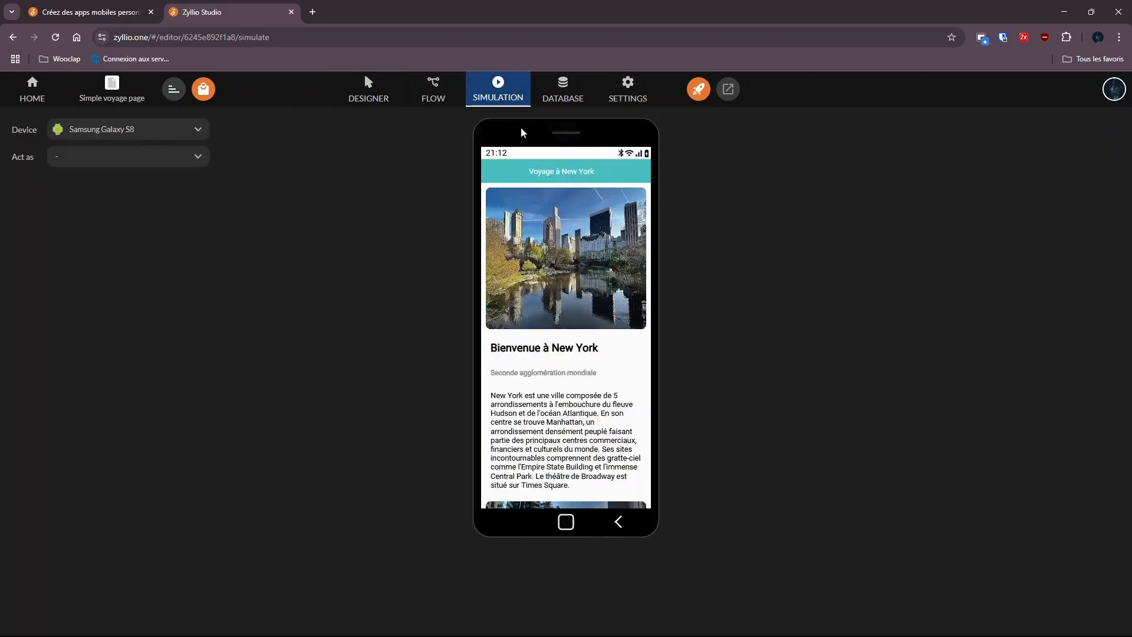
scroll(611, 329, down, 5)
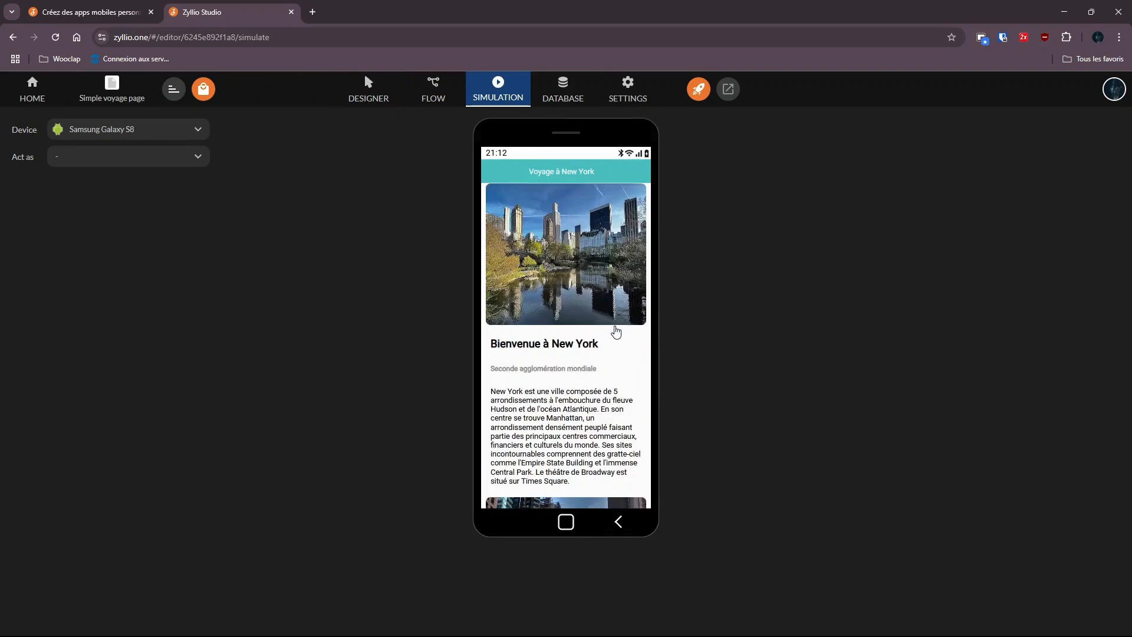
scroll(617, 334, down, 3)
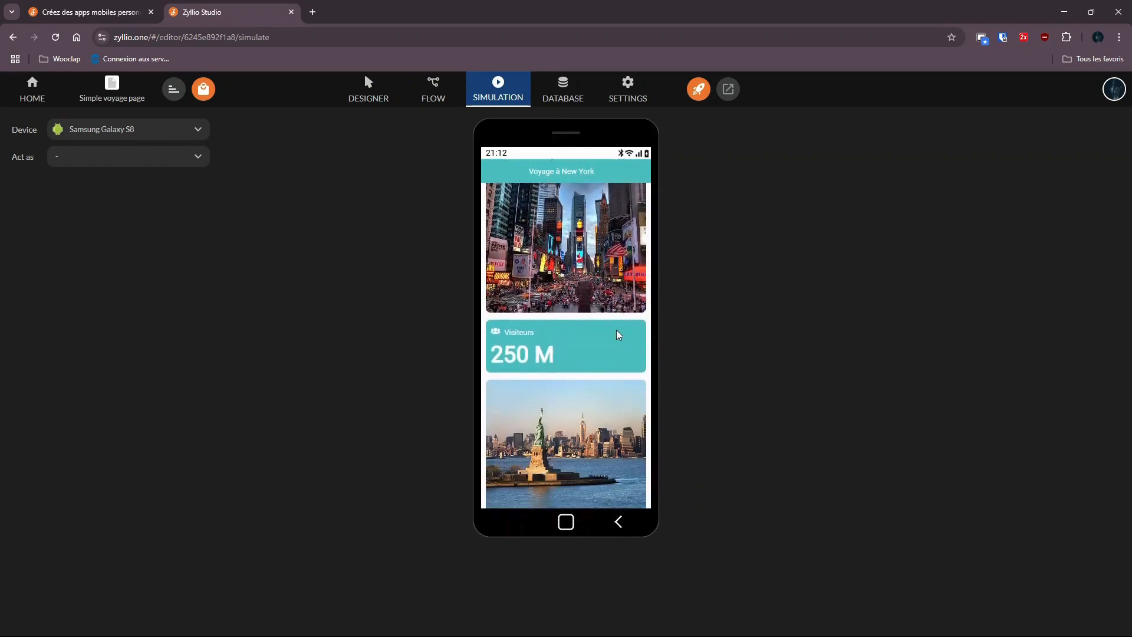
click(589, 497)
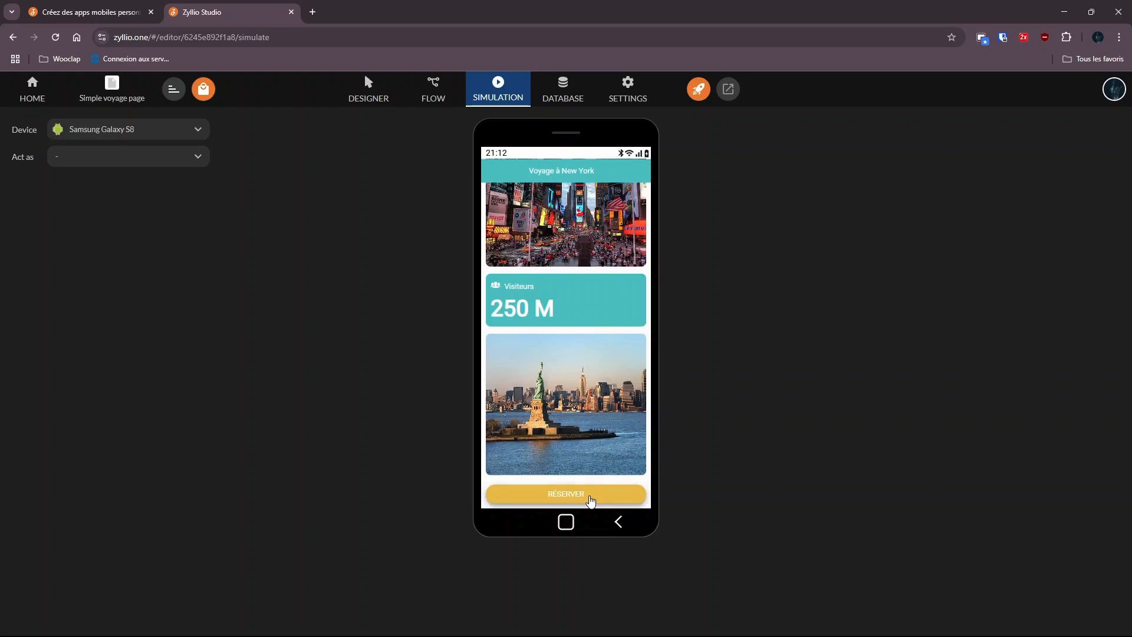